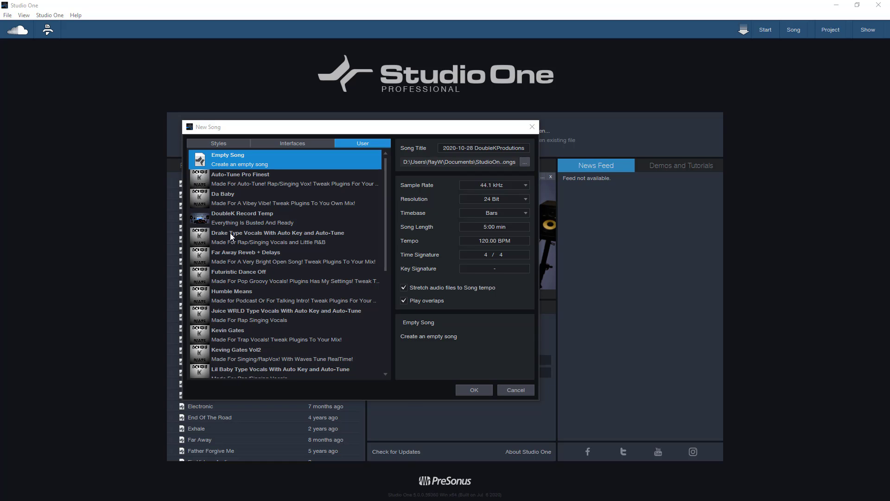
- Create a new song from the user template "Juice WRLD Type Vocals With Auto Key and Auto-Tune"
scroll(251, 262, "down", 3)
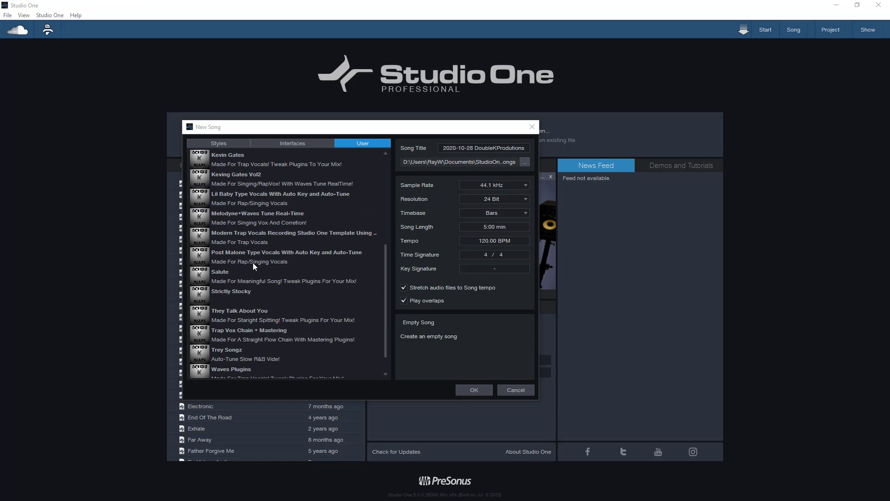
scroll(254, 263, "down", 1)
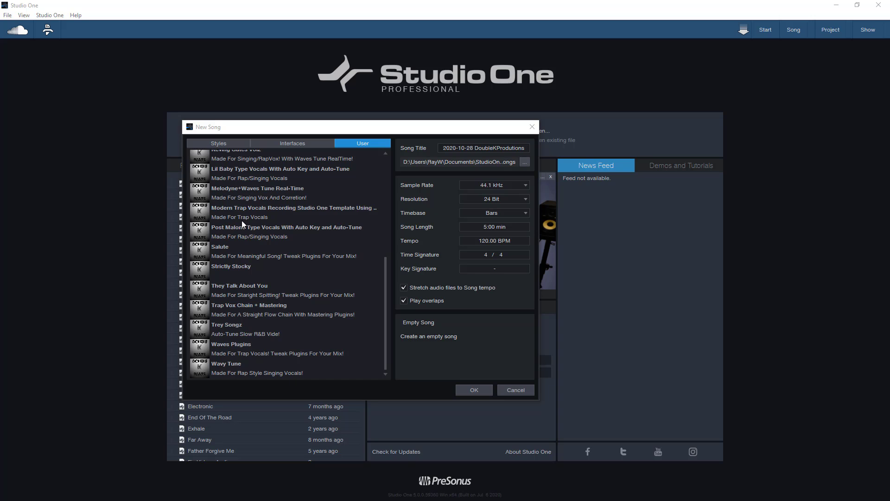
scroll(304, 219, "up", 4)
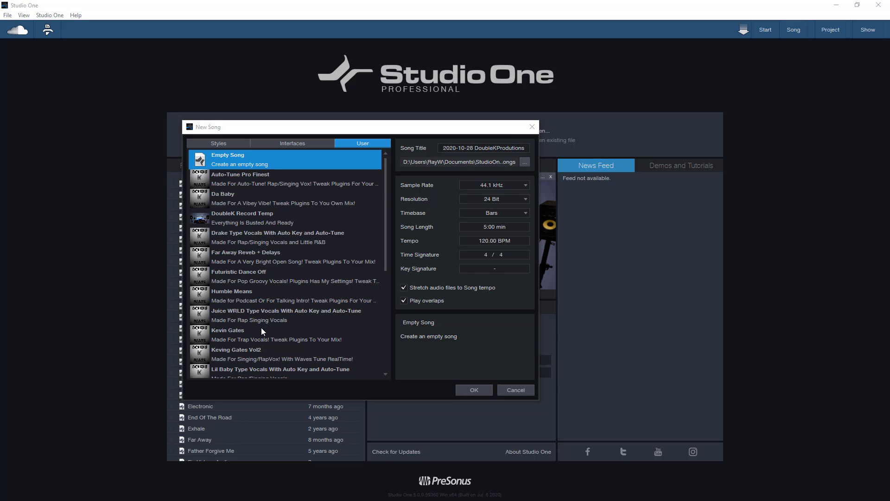
scroll(263, 329, "down", 3)
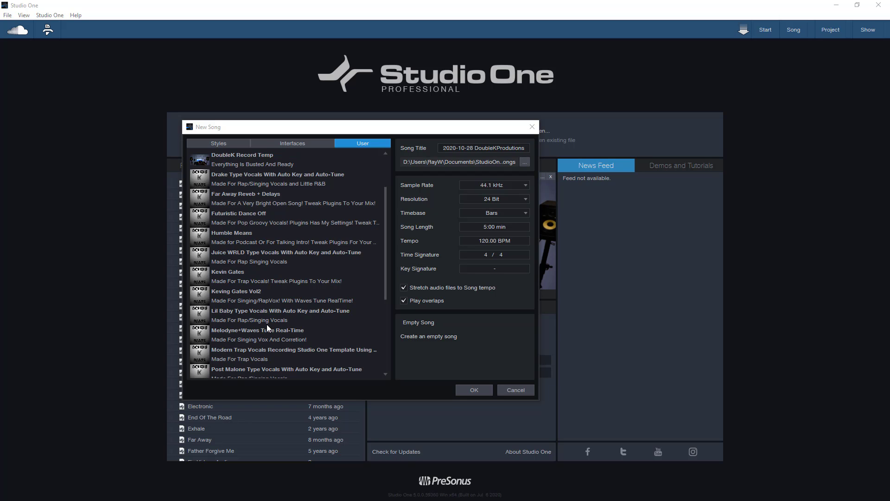
scroll(267, 326, "down", 4)
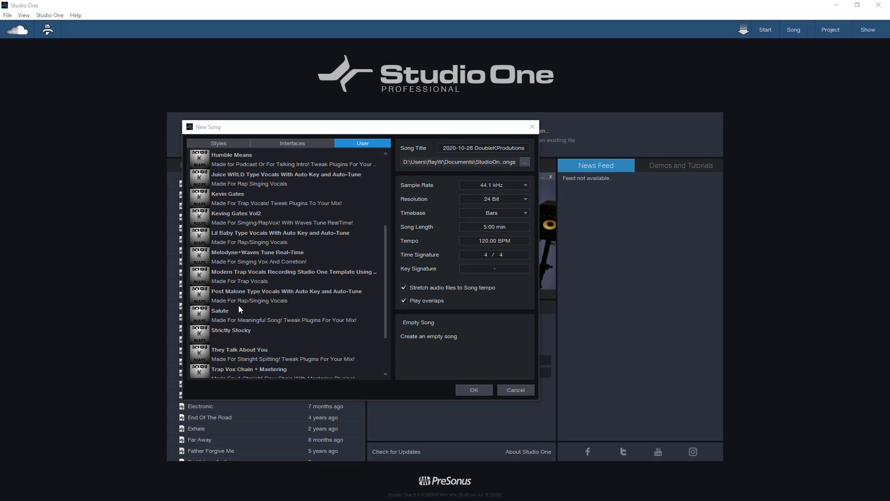
scroll(241, 304, "down", 3)
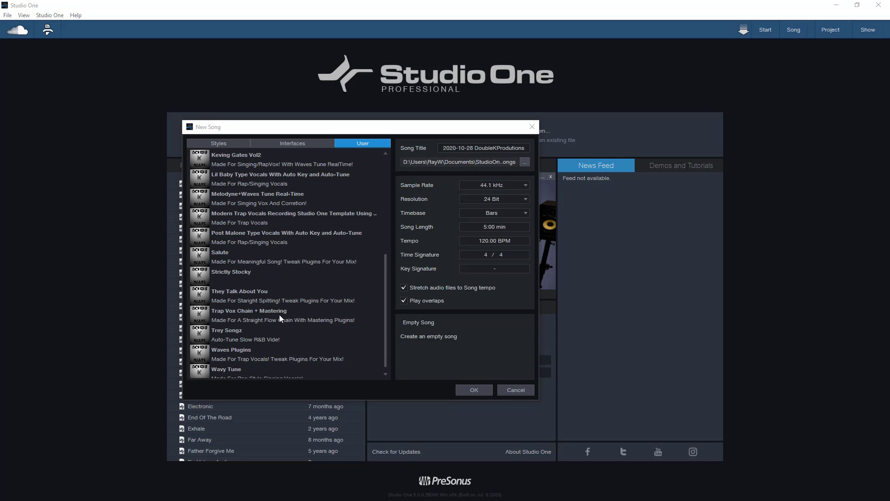
scroll(246, 321, "down", 1)
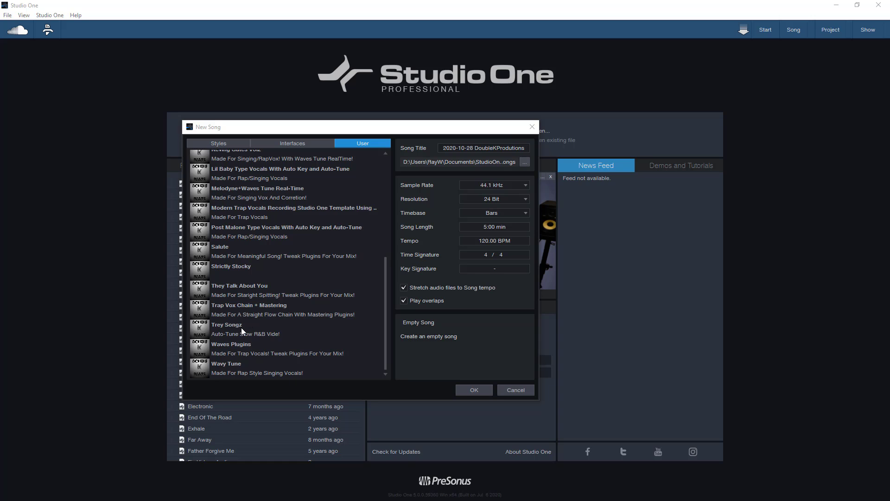
scroll(264, 320, "up", 10)
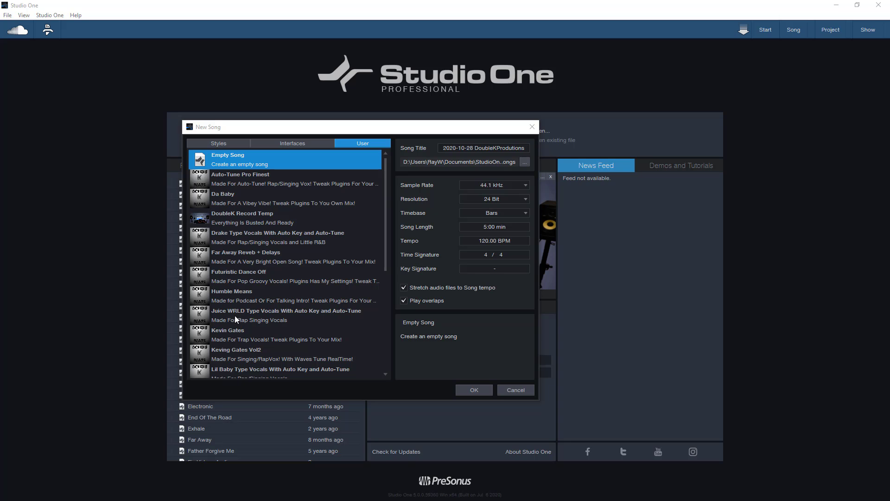
left_click(252, 316)
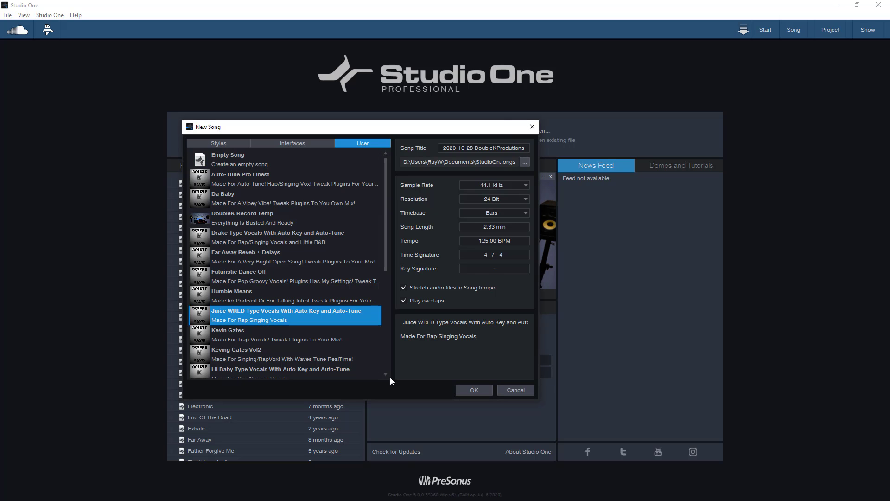
left_click(476, 392)
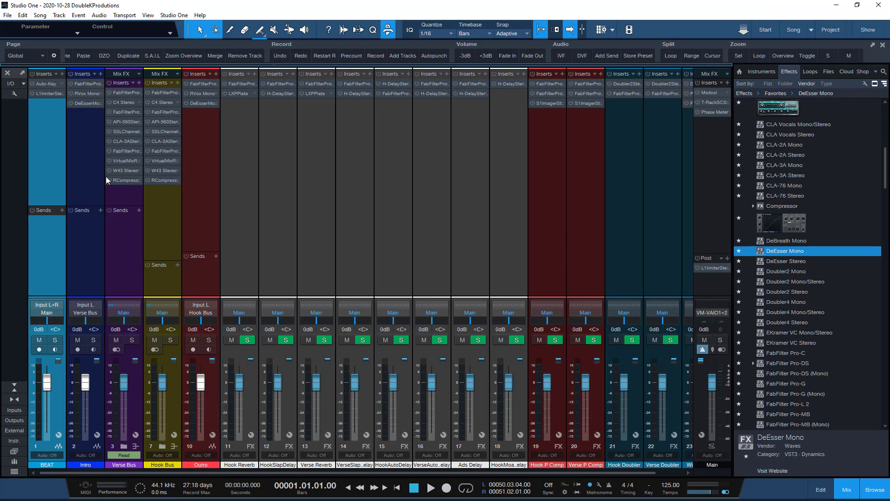
- Expand the Verse Bus and Hook Bus folders in the console to reveal their vocal channels
left_click(124, 447)
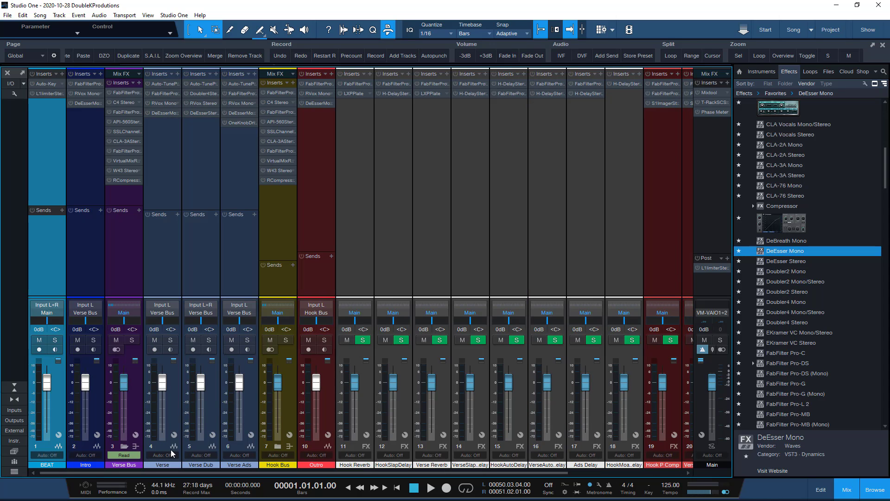
left_click(278, 446)
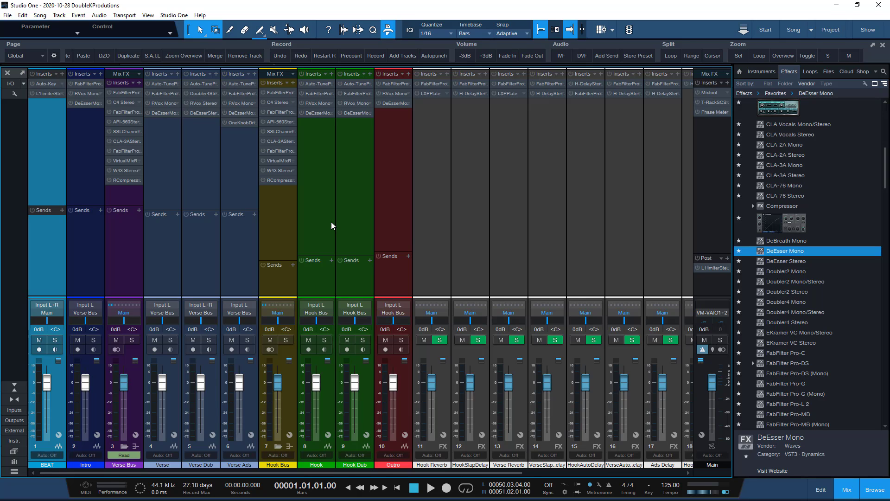
- Add 15 mono audio tracks named Track, with Input L as input and Main as output
left_click(62, 16)
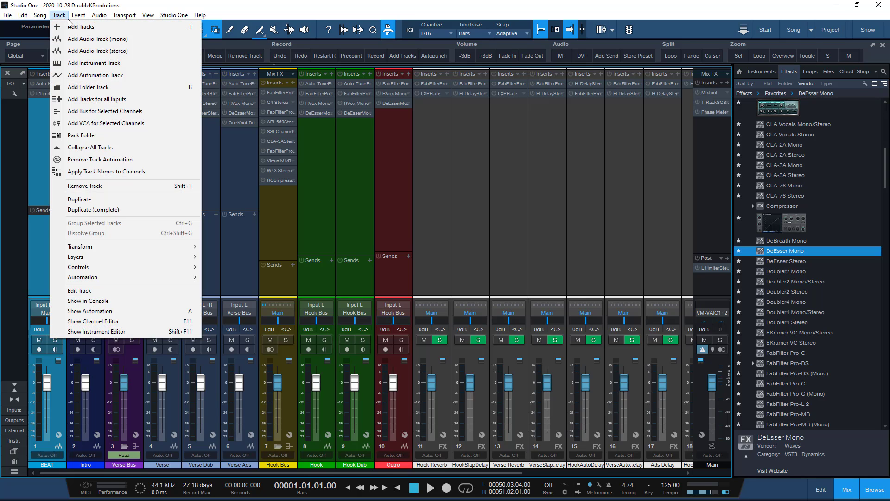
left_click(69, 26)
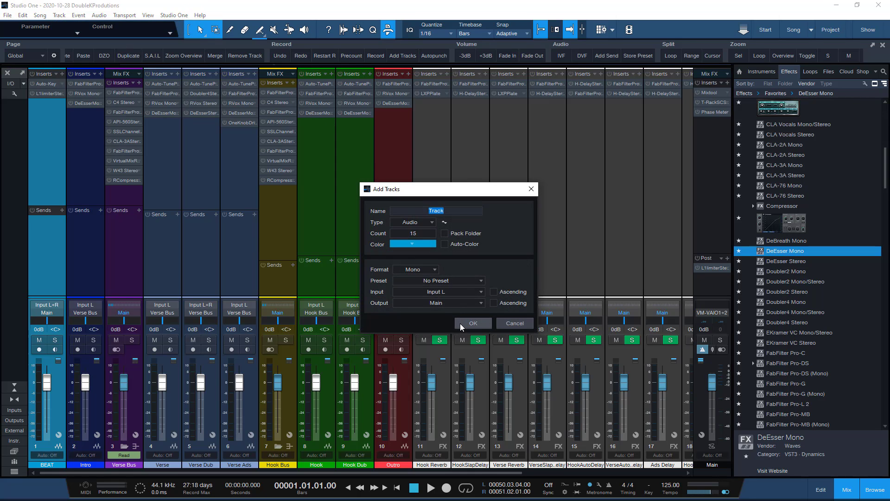
left_click(461, 324)
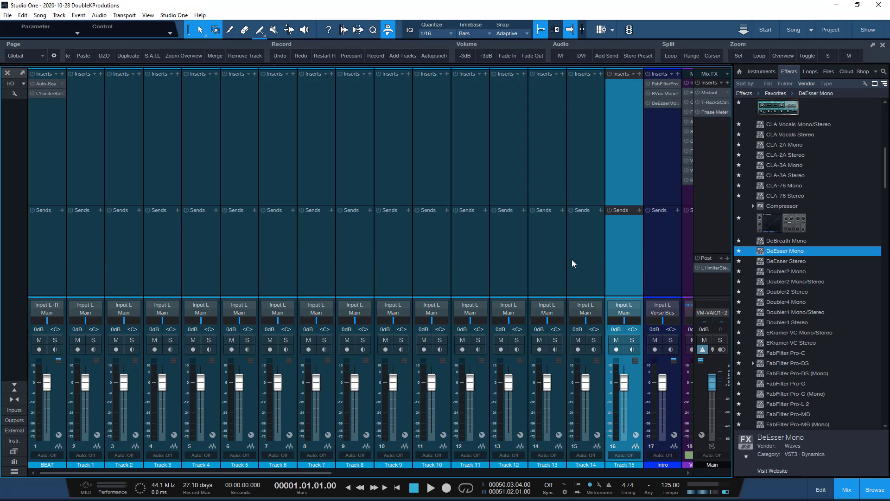
- Select Track 1 through Track 15, remove them from the song, and return to the console
scroll(538, 257, "down", 4)
scroll(482, 253, "up", 3)
mouse_move(135, 474)
left_mouse_down()
mouse_move(369, 468)
mouse_move(130, 461)
left_mouse_up()
left_click(76, 267)
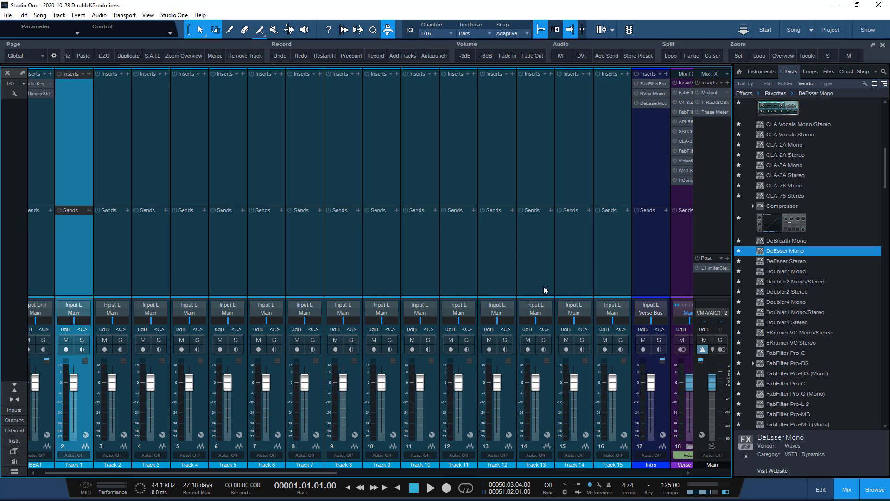
left_click(599, 258, "shift")
right_click(84, 269)
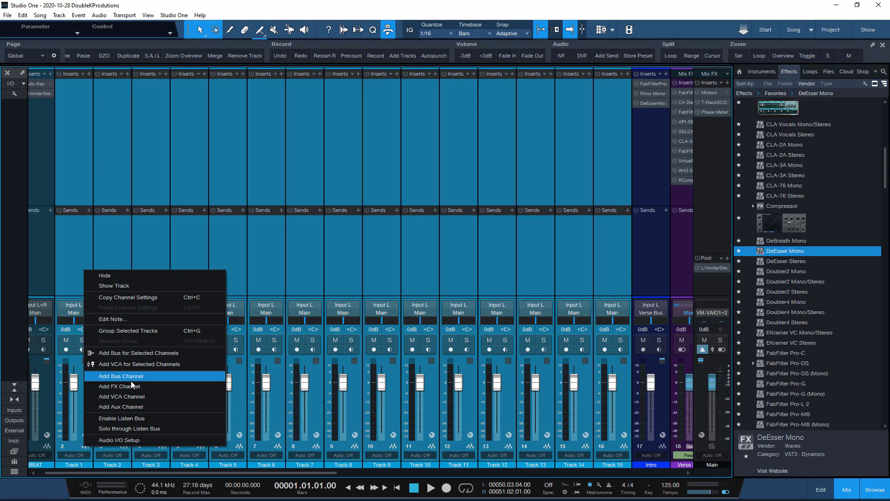
left_click(847, 490)
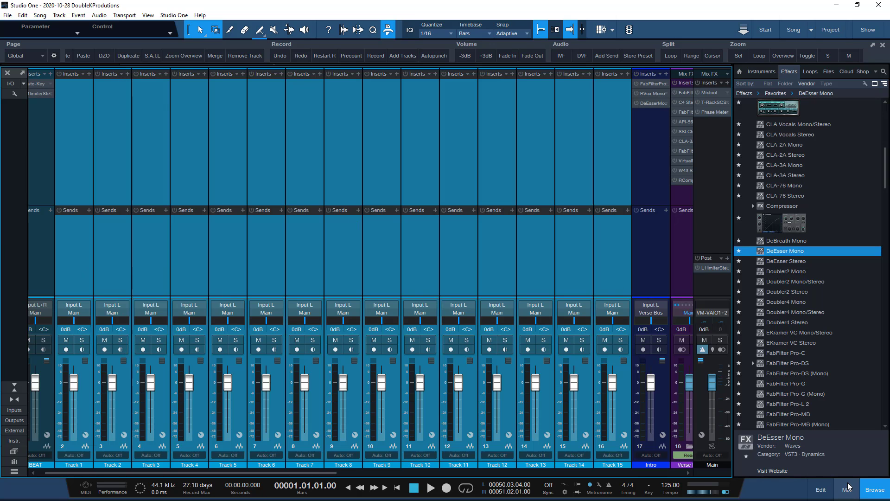
right_click(98, 166)
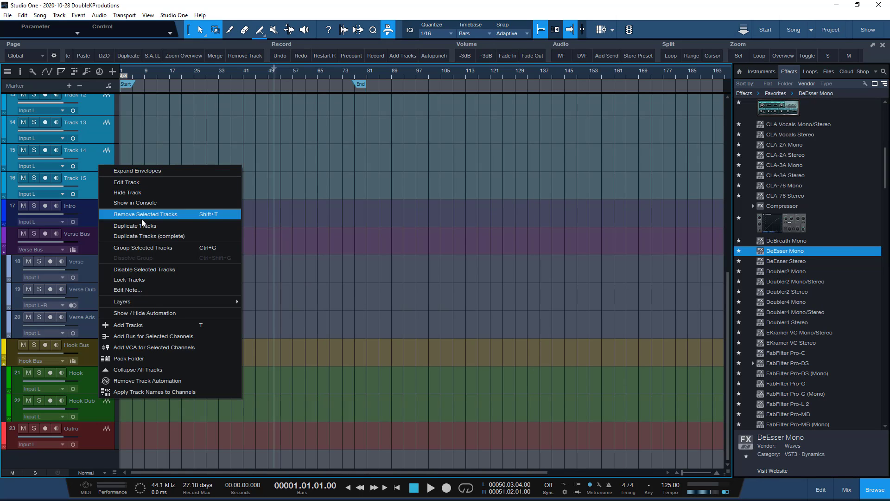
left_click(153, 214)
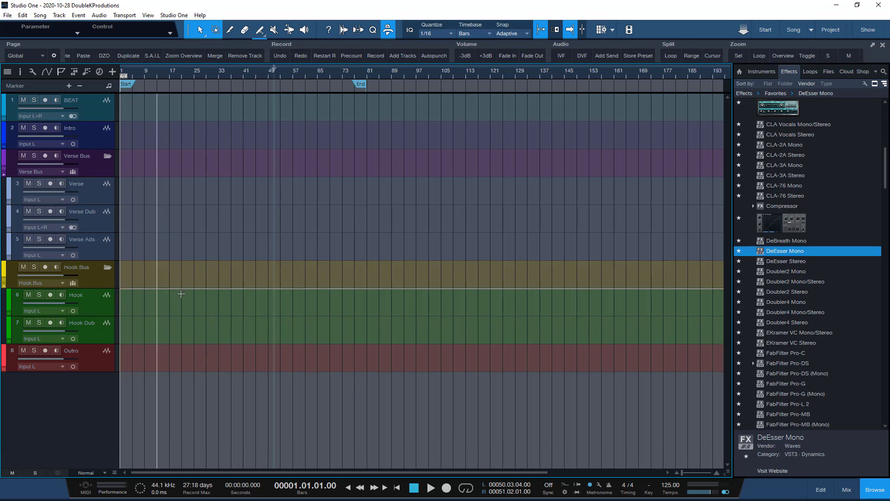
left_click(847, 490)
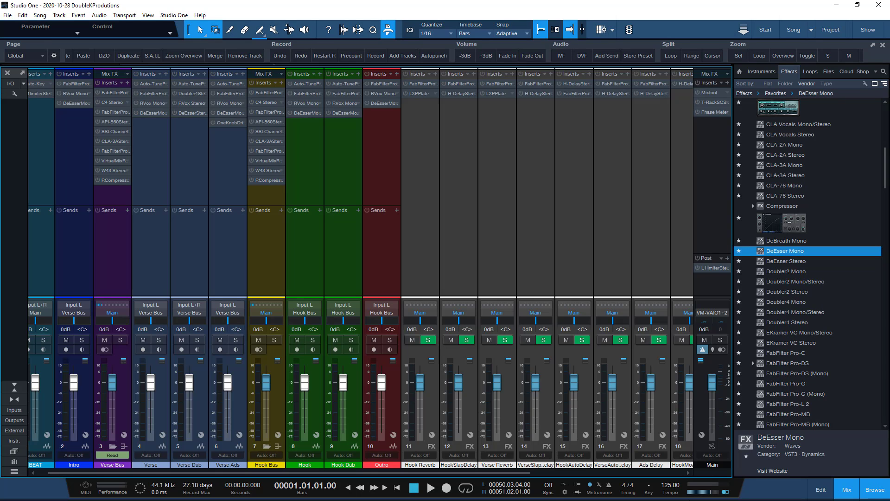
- Inspect the first FabFilter Pro-Q 2 insert on the Verse Bus and close its window
left_click(107, 94)
left_click(110, 93)
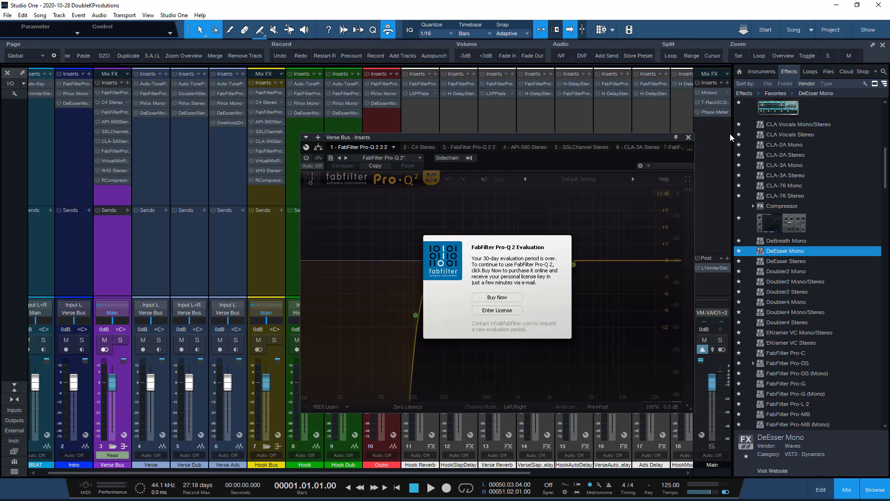
left_click(688, 137)
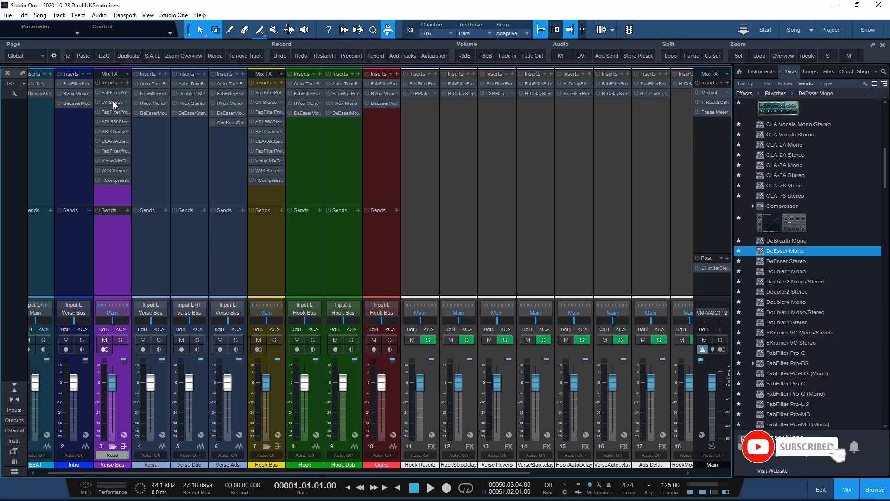
- Look through the favorite effects in the browser, past the FabFilter plug-ins down to Mixtool
scroll(800, 244, "up", 4)
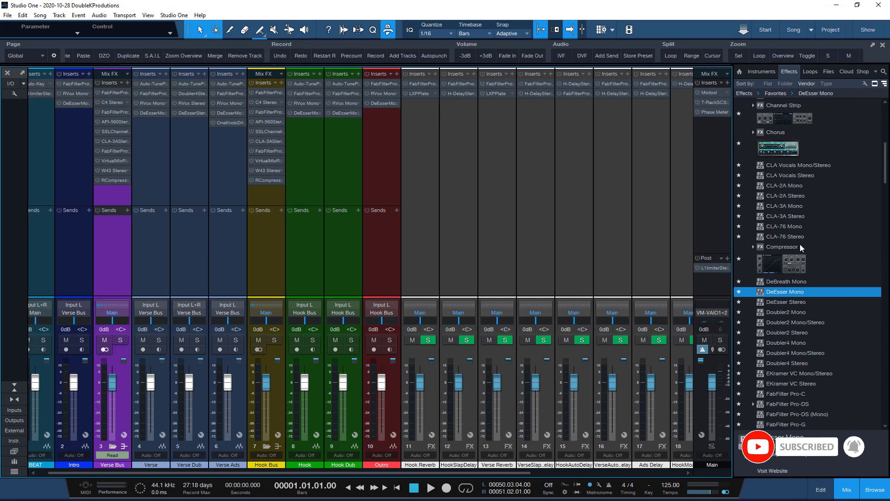
scroll(797, 327, "down", 8)
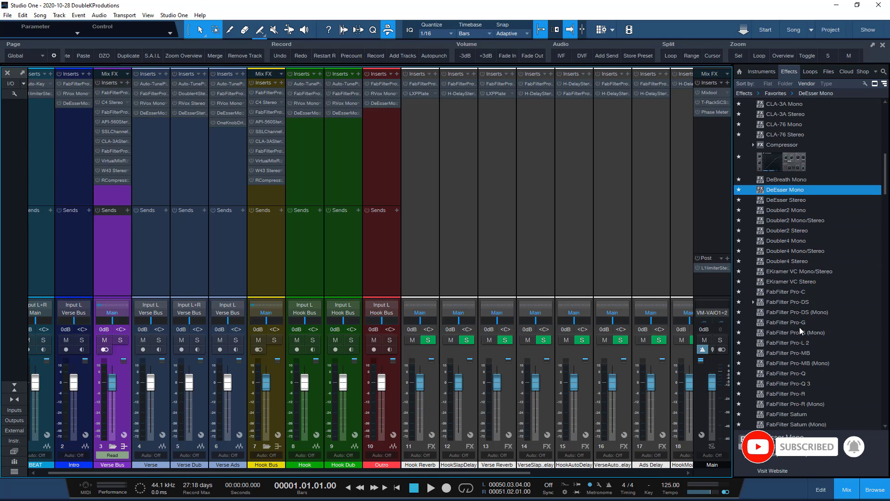
scroll(831, 343, "down", 10)
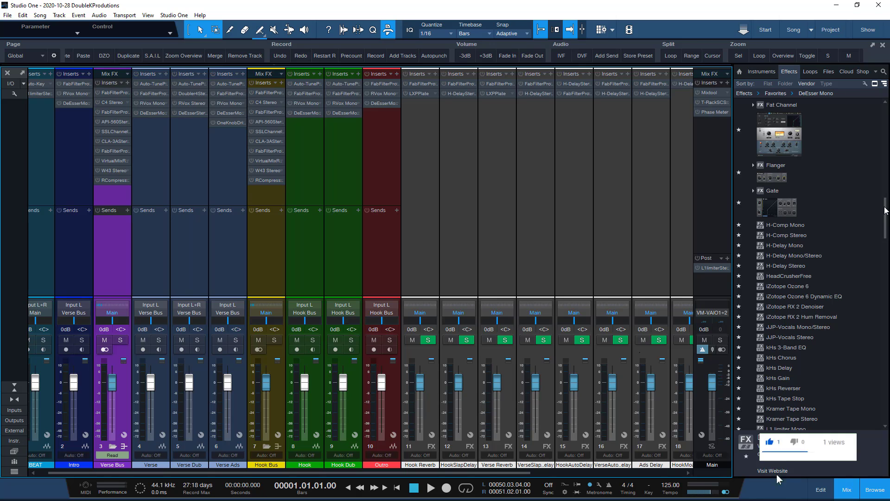
left_click_drag(885, 211, 885, 248)
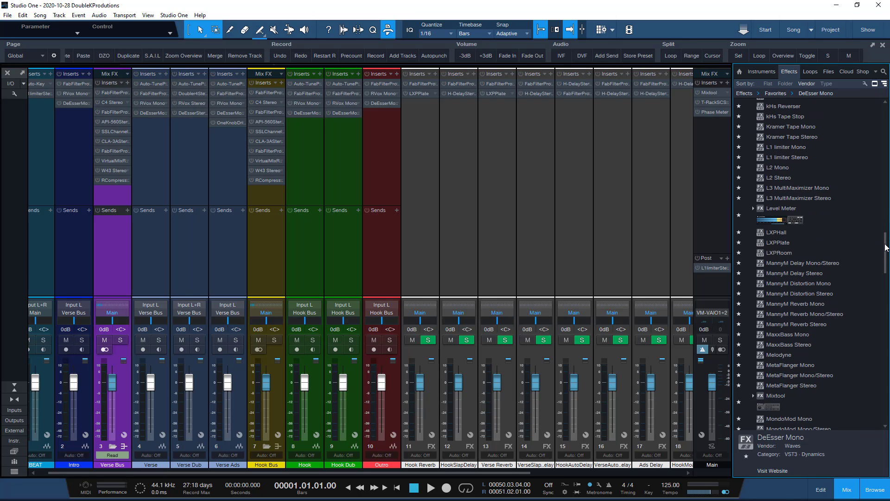
- Inspect the C4 Stereo, second FabFilter Pro-Q 2 and API-560 Stereo inserts on the Verse Bus, closing each
double_click(108, 102)
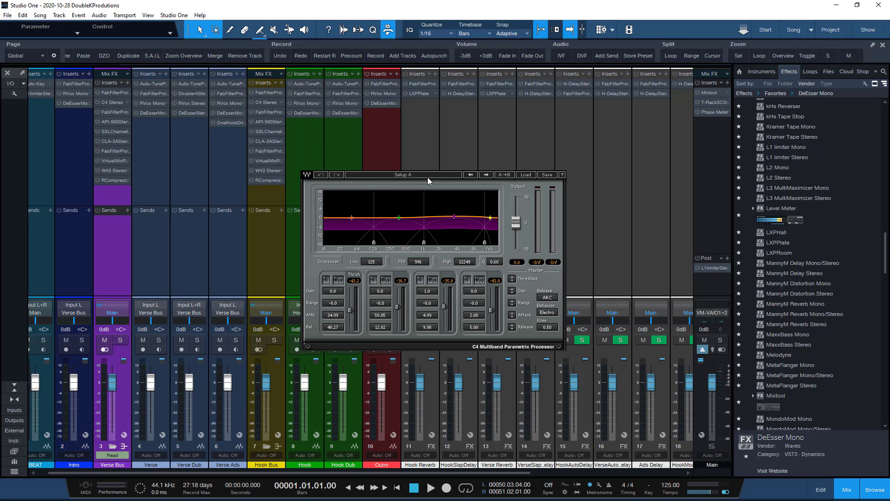
left_click(560, 137)
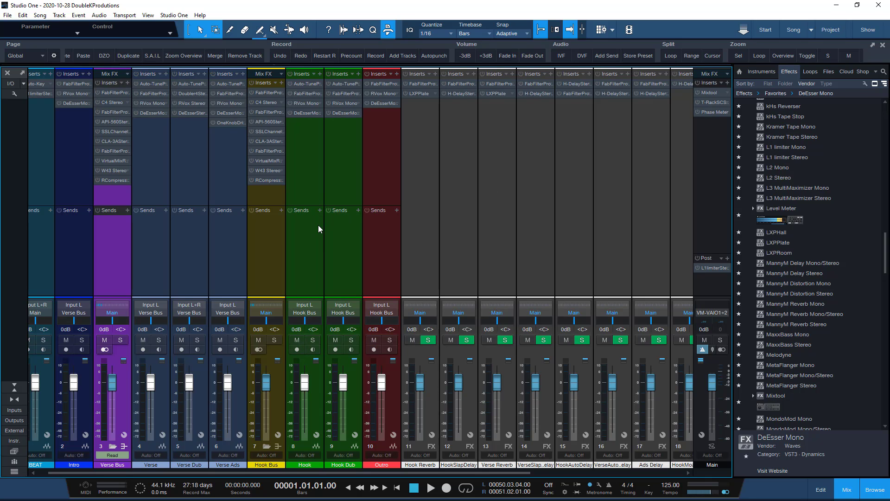
double_click(117, 111)
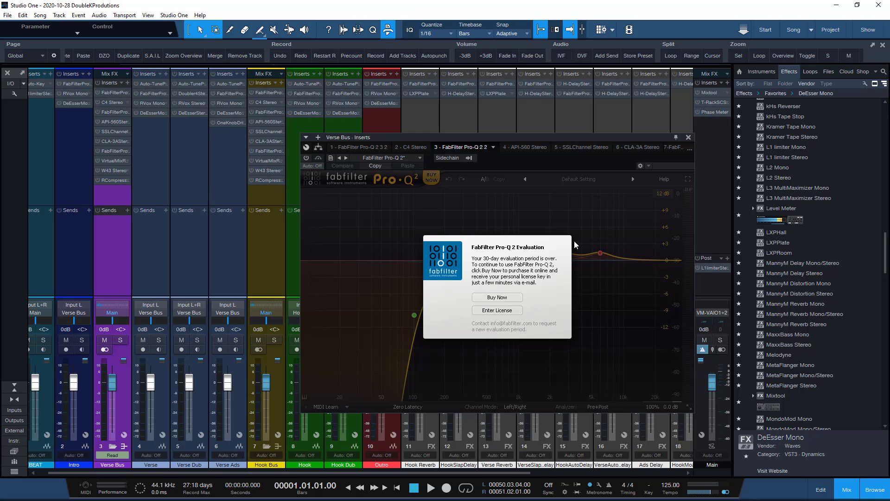
left_click(688, 138)
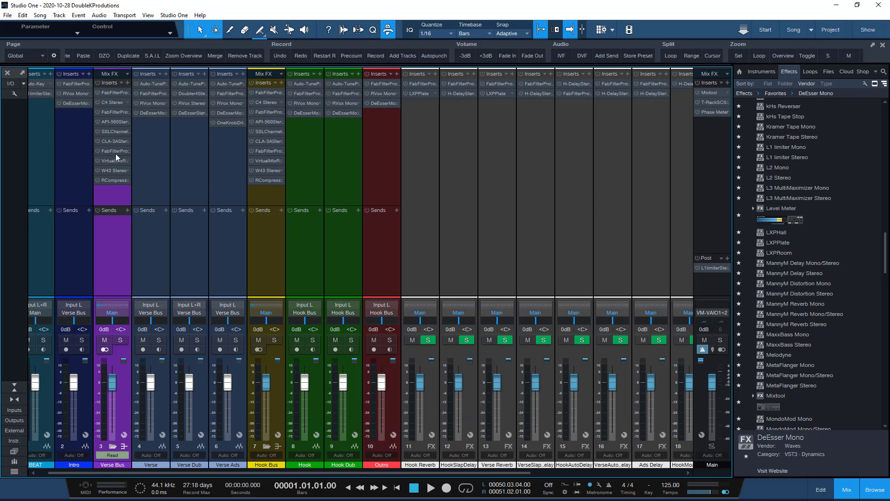
double_click(112, 122)
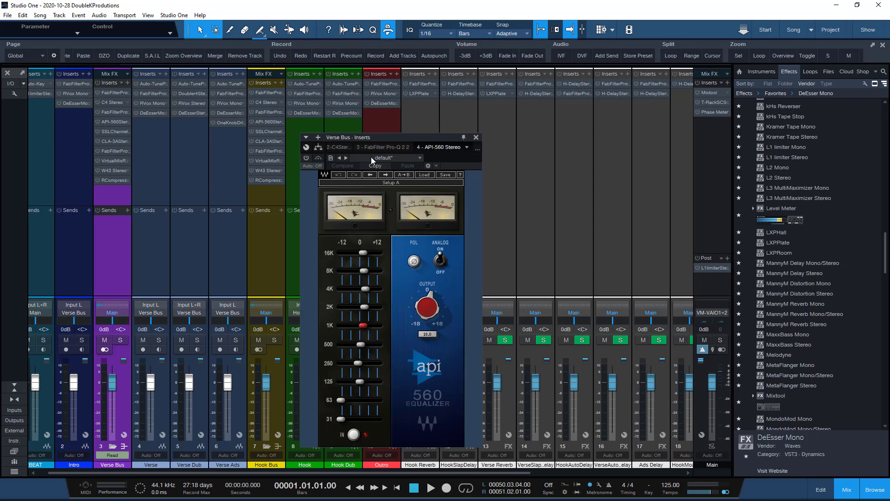
left_click(475, 137)
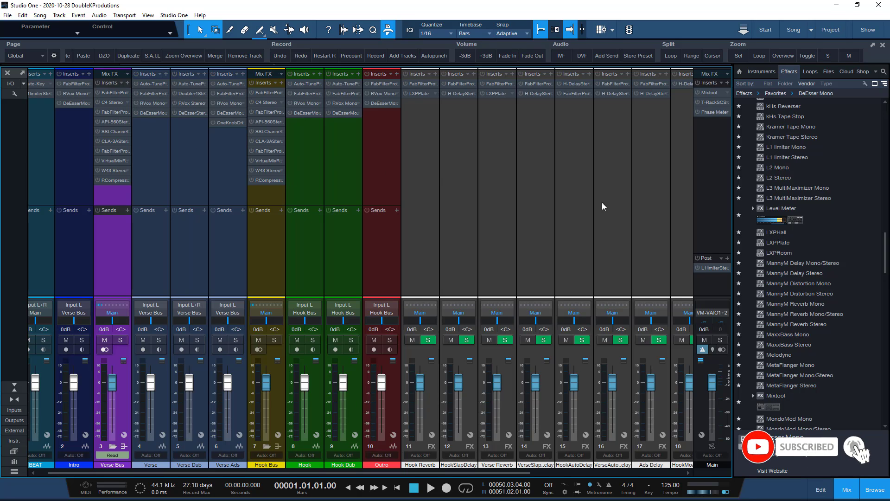
- Open the Mixtool and T-RackS CS Metering inserts of the Main output channel for inspection
left_click(710, 92)
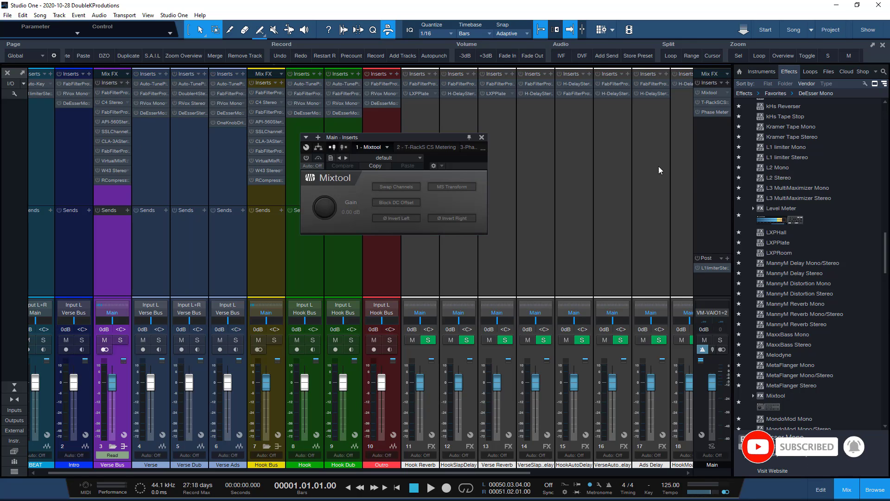
left_click(719, 102)
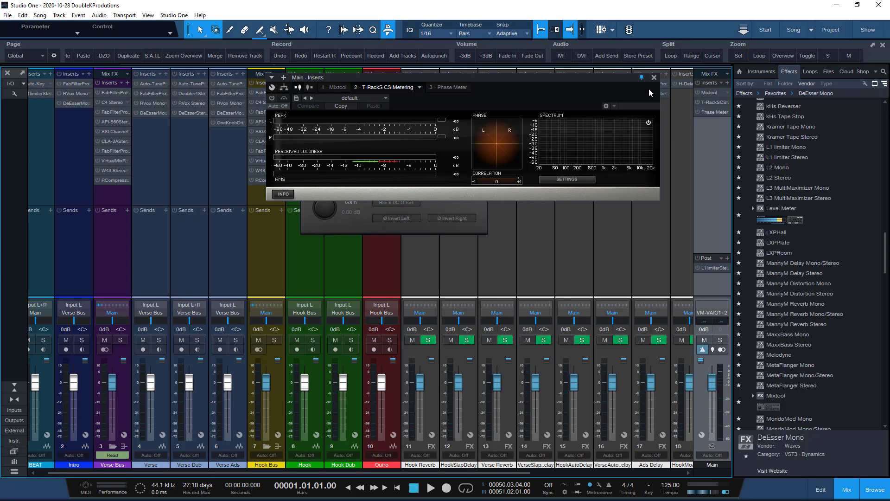
- Inspect the Phase Meter insert and the L1 limiter post insert of the Main output channel, closing each plug-in window
left_click(654, 78)
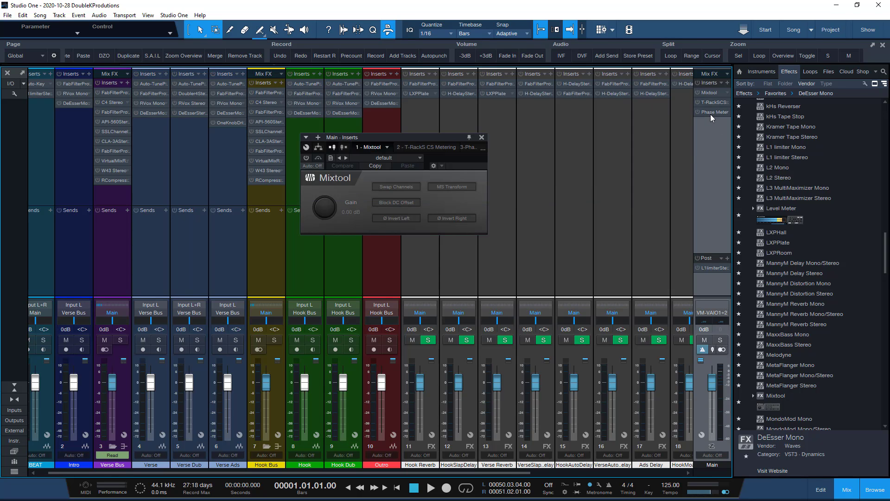
left_click(707, 112)
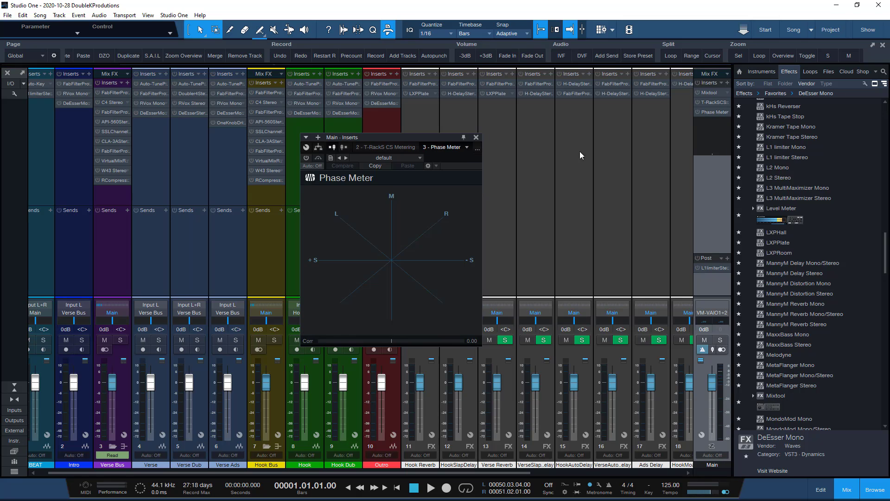
left_click(475, 138)
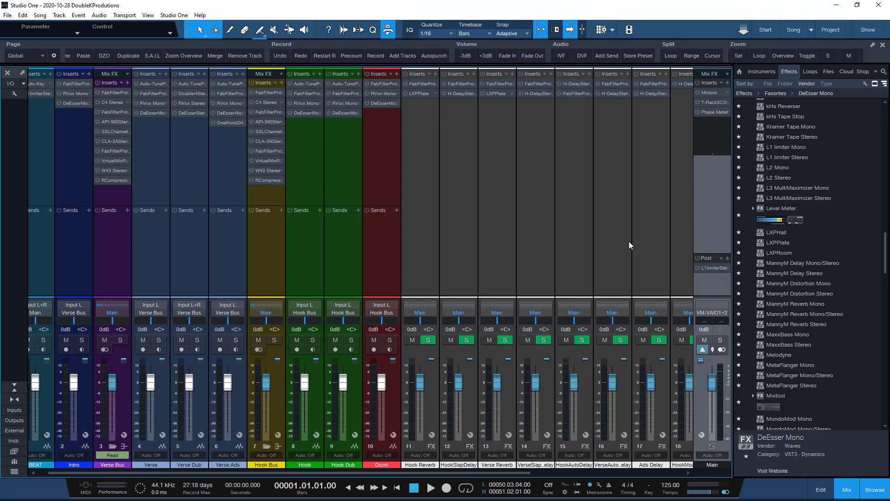
left_click(705, 268)
left_click(476, 138)
- Add a send from the Verse channel to the Verse P Comp FX channel, and remove that send again
left_click_drag(400, 473, 364, 472)
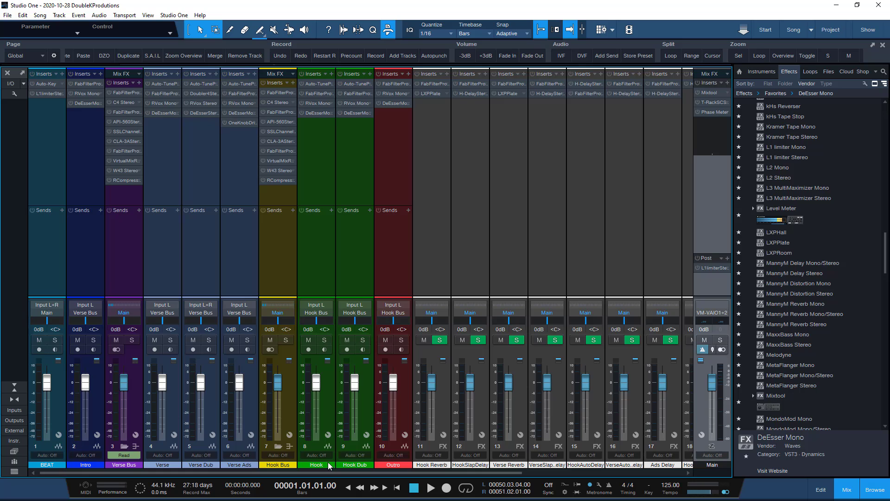
left_click(178, 215)
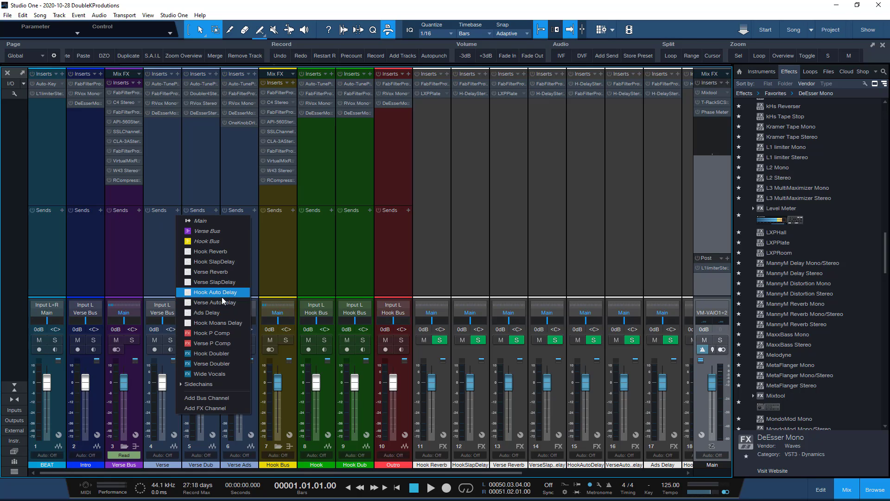
left_click(212, 343)
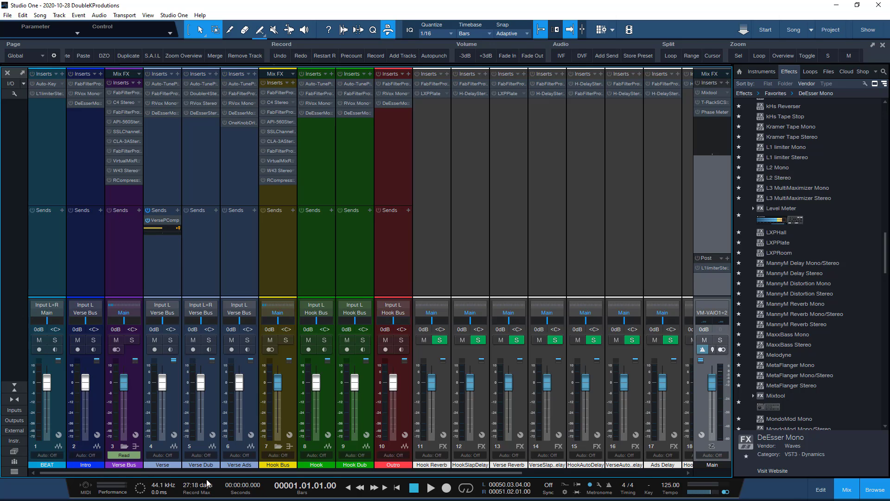
left_click_drag(295, 473, 454, 469)
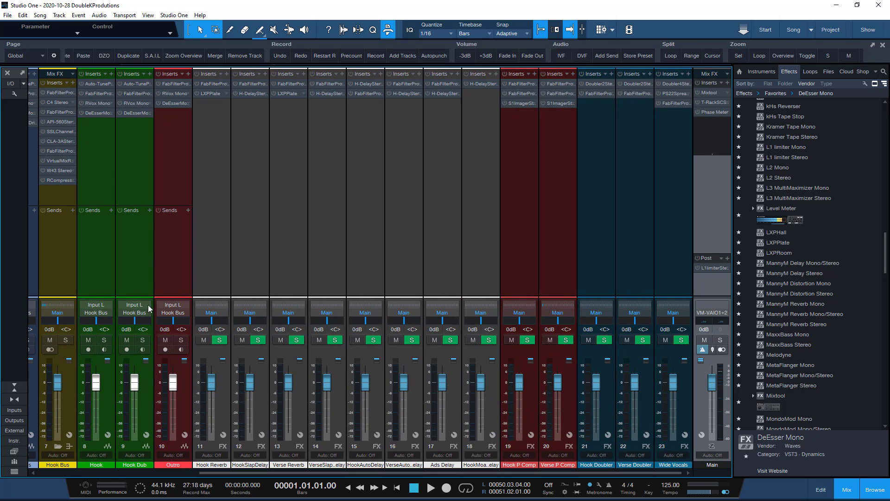
left_click_drag(210, 474, 49, 473)
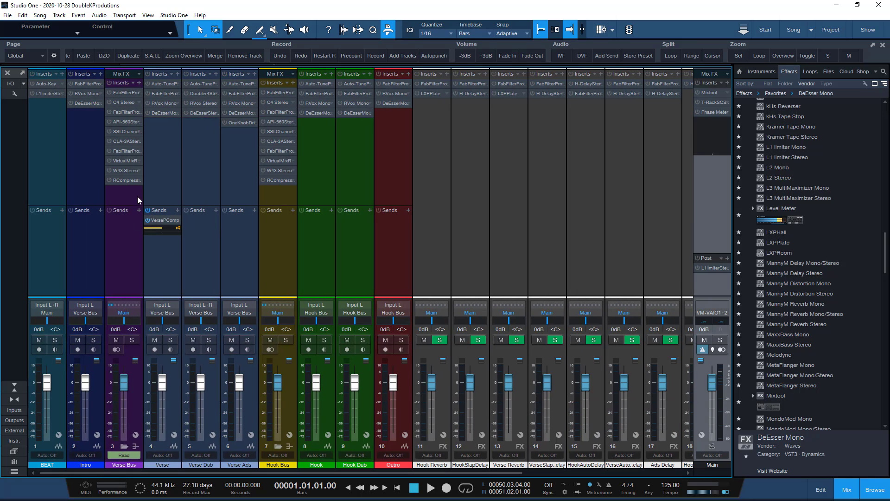
right_click(161, 221)
left_click(192, 246)
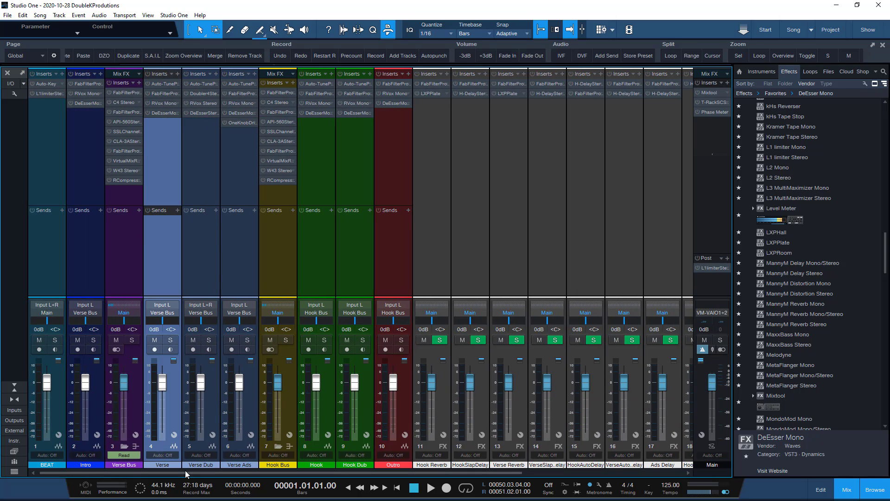
- Look through the mixer from the vocal channels to the FX channels ending at Wide Vocals
left_click_drag(188, 474, 348, 474)
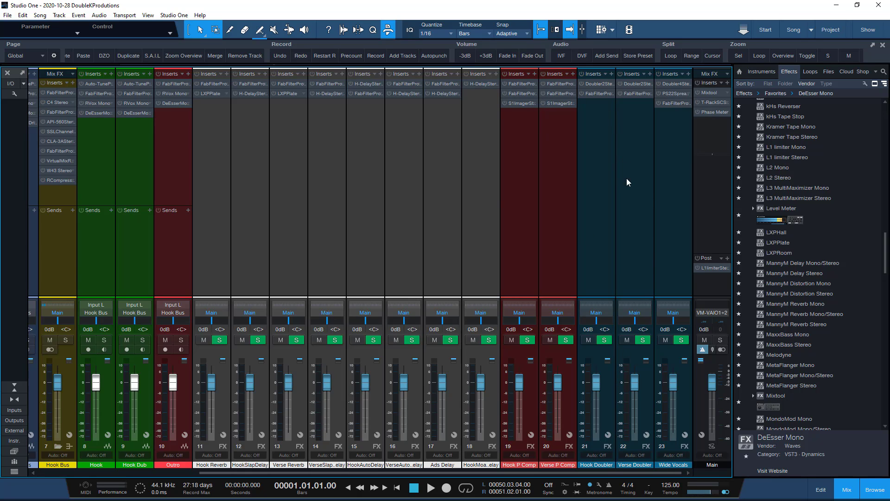
left_click_drag(346, 473, 220, 465)
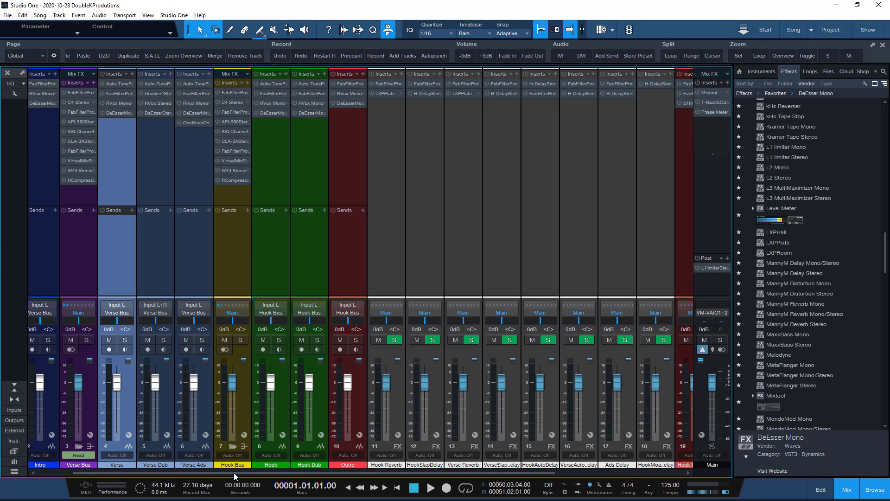
left_click_drag(234, 473, 163, 472)
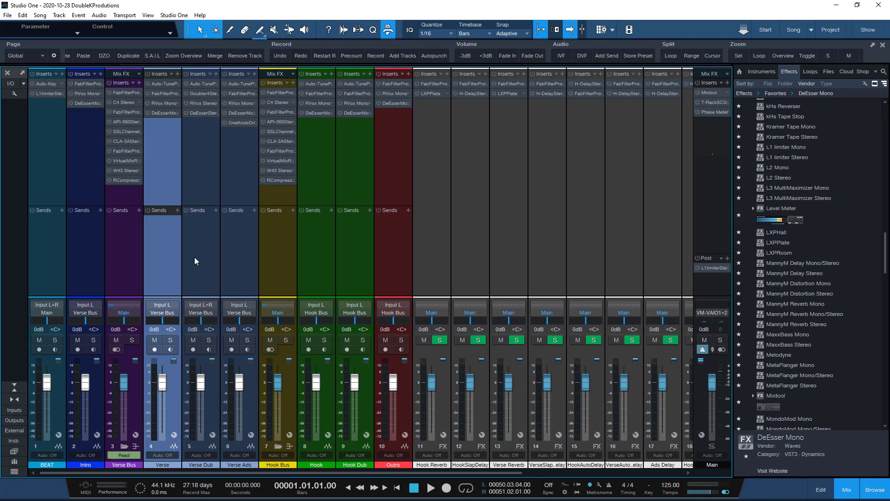
left_click(209, 186)
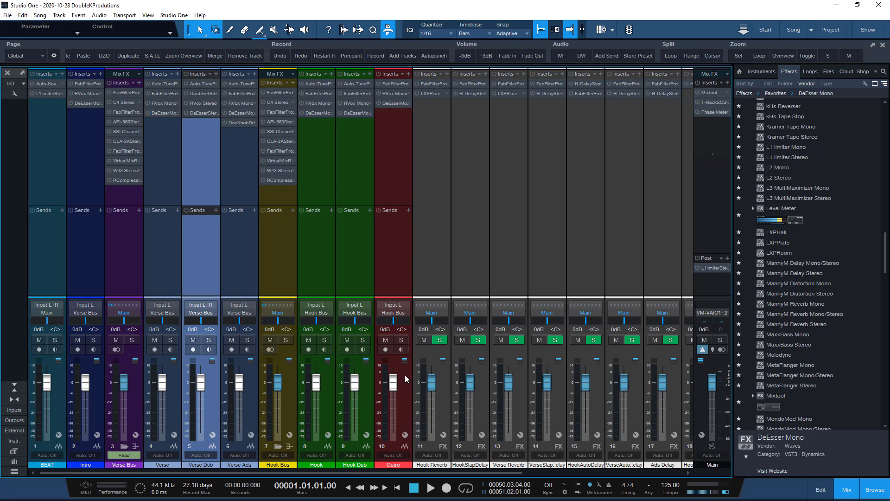
left_click_drag(203, 471, 417, 476)
- Hide the mixer and collapse the Verse Bus and Hook Bus folder tracks in the arrangement
left_click(843, 493)
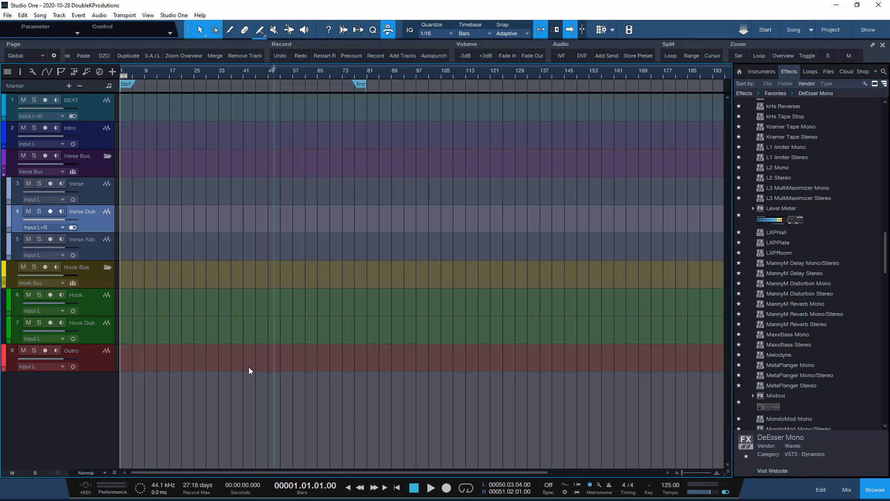
left_click(107, 158)
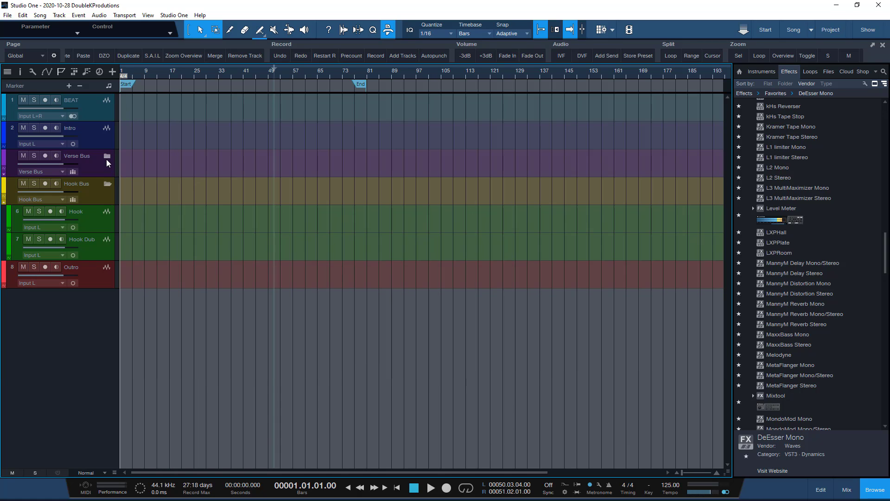
left_click(105, 189)
left_click(107, 184)
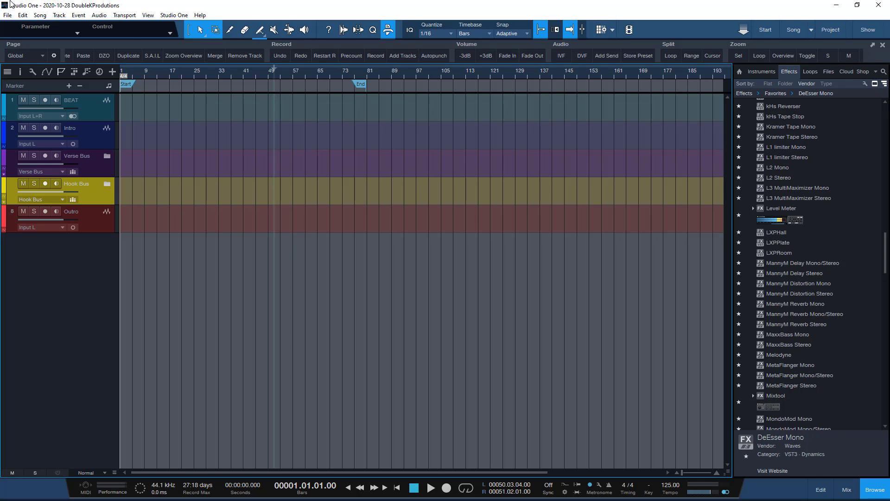
- Close the current song without saving its changes and dismiss the Virtual Mix Rack error
left_click(7, 15)
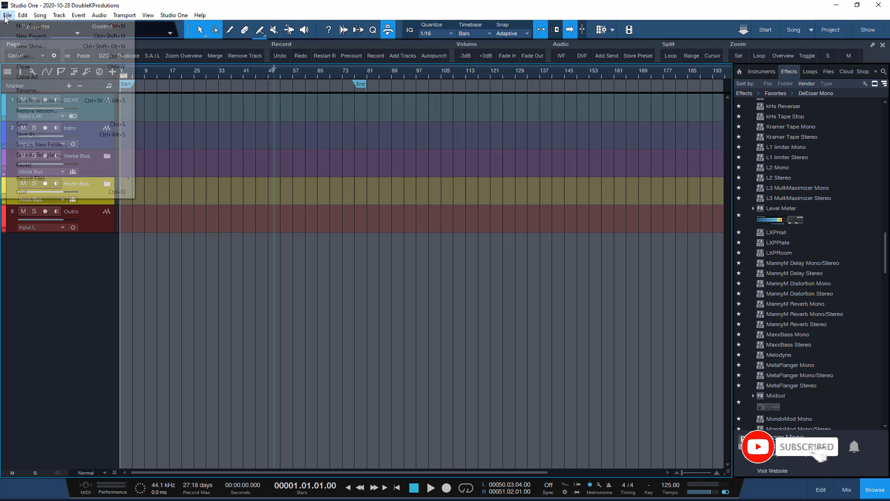
left_click(19, 66)
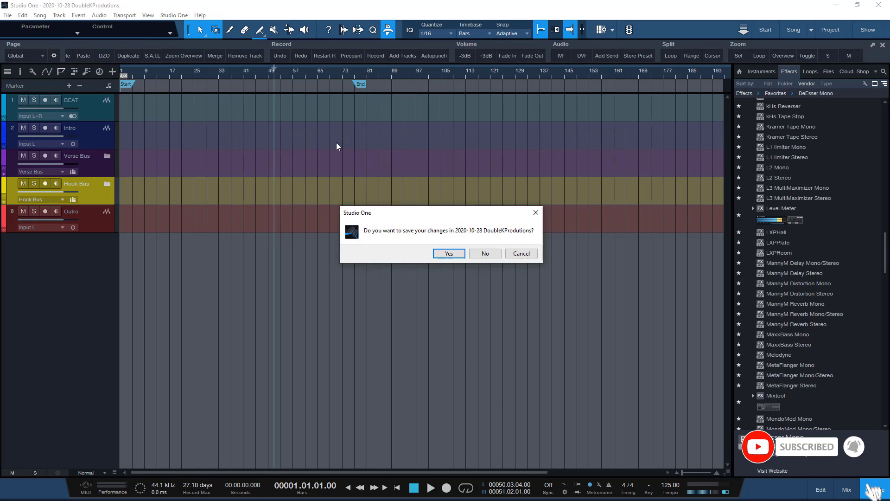
left_click(485, 253)
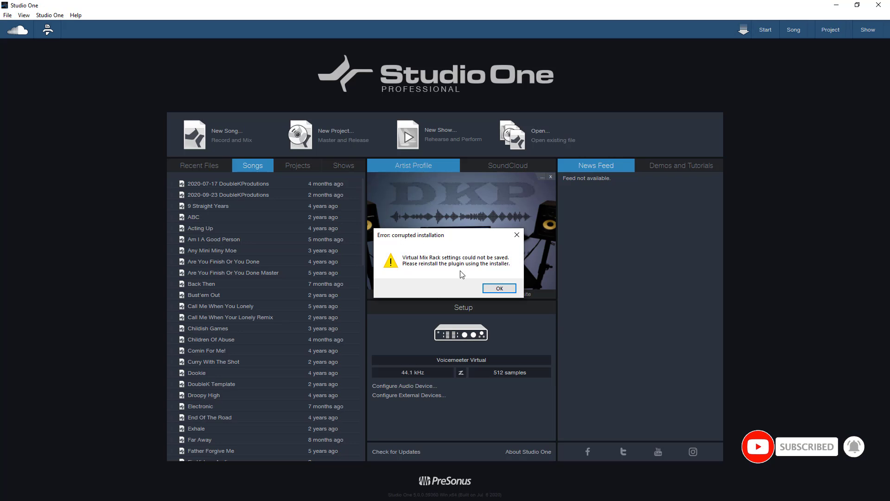
left_click(496, 289)
- Create a new song from the user template Far Away Reveb + Delays
left_click(237, 138)
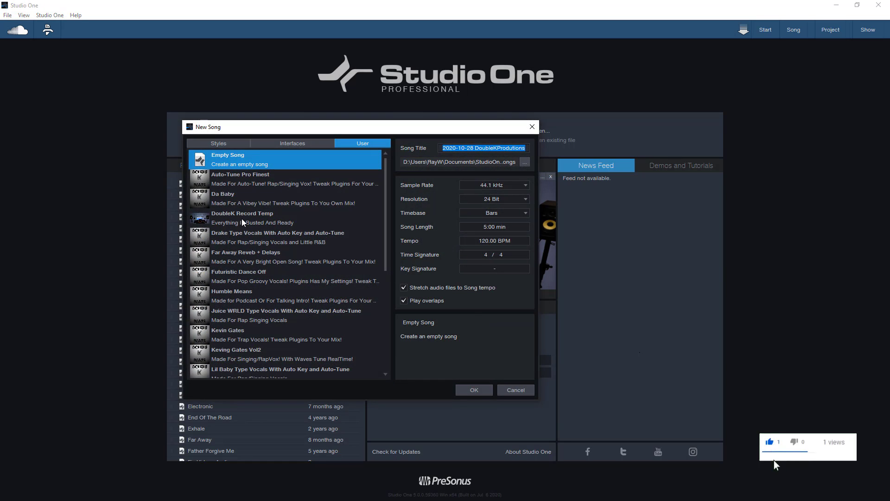
left_click(249, 254)
left_click(473, 390)
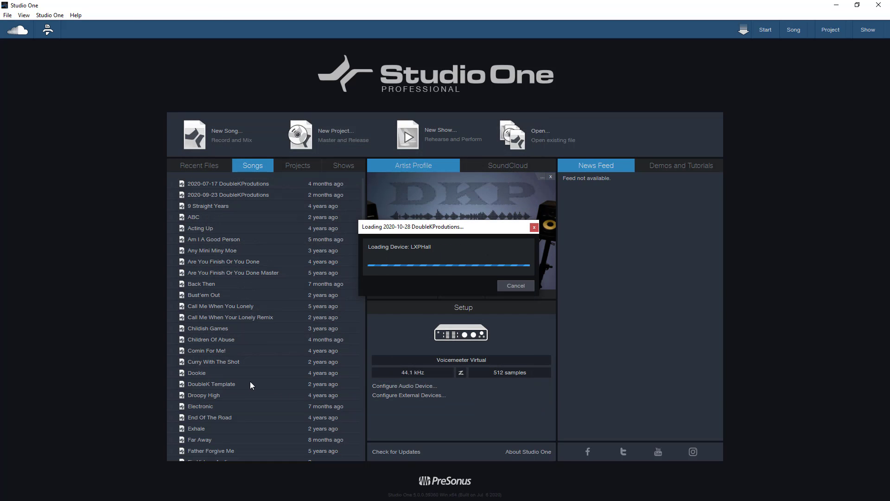
- Look through the new song's track list down to Track 15, briefly record-arming Track 14 and disarming it
scroll(74, 349, "up", 4)
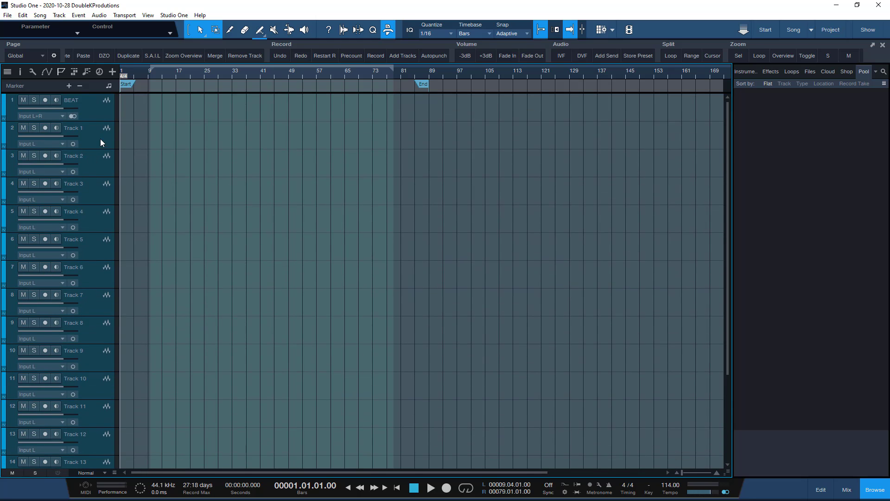
scroll(95, 219, "down", 4)
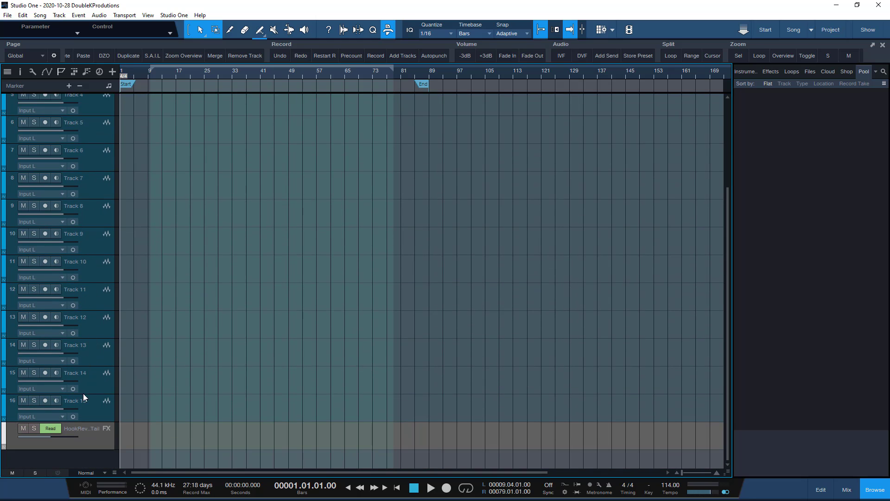
left_click(82, 393)
left_click(45, 372)
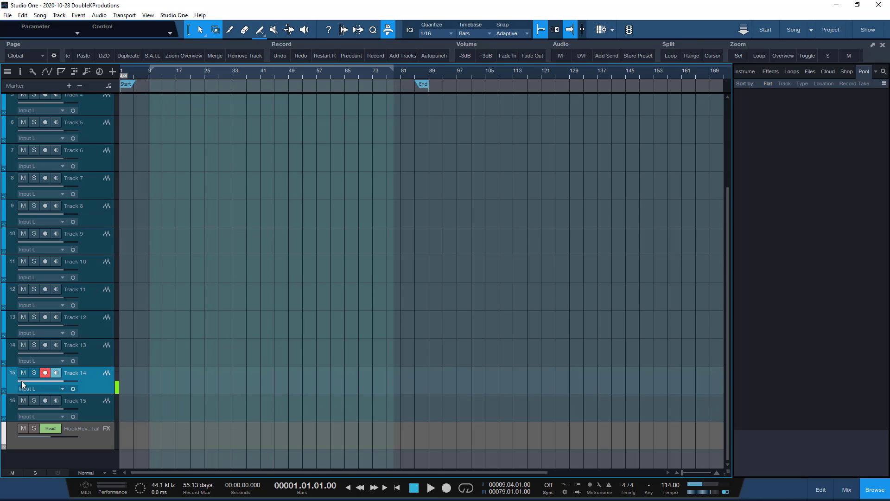
left_click(48, 375)
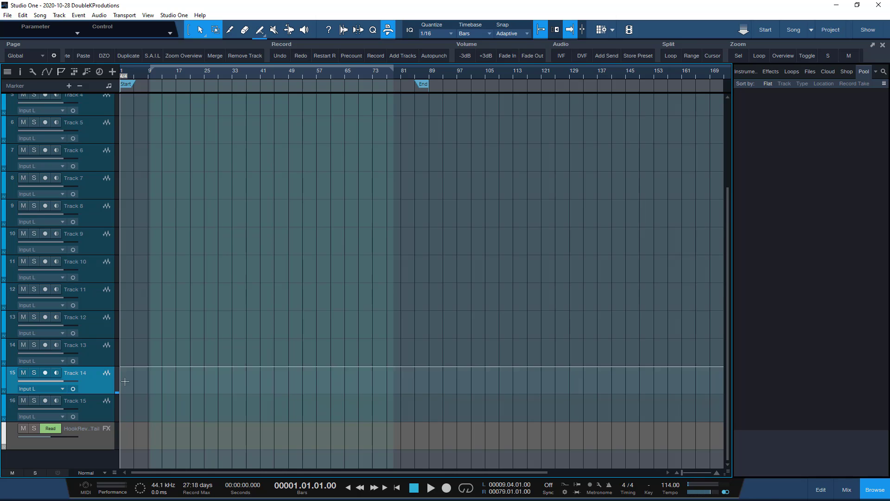
- Show the mixer's FX channels and inspect the LXPHall insert on Hook Reverb, closing its window
left_click(856, 494)
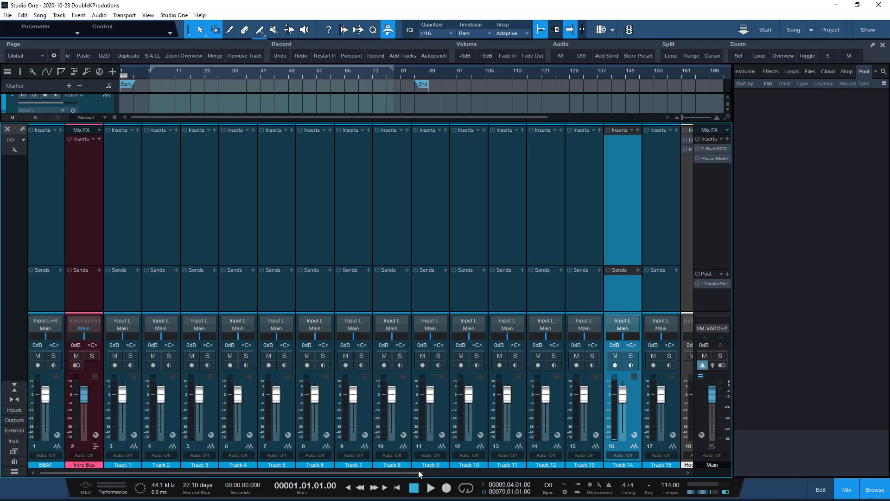
left_click_drag(419, 473, 643, 476)
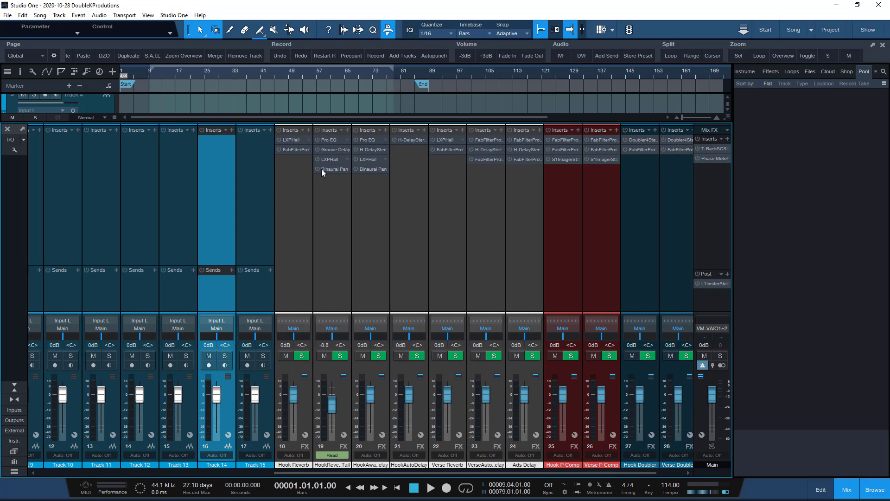
double_click(289, 144)
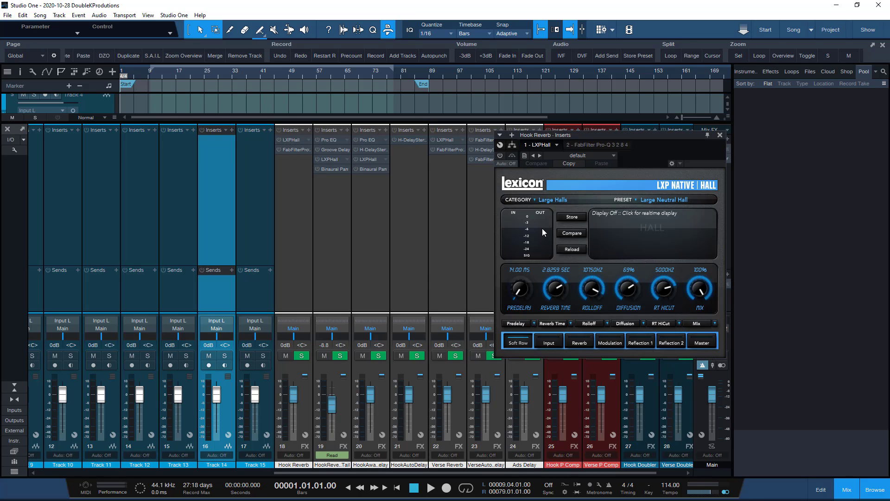
left_click(721, 135)
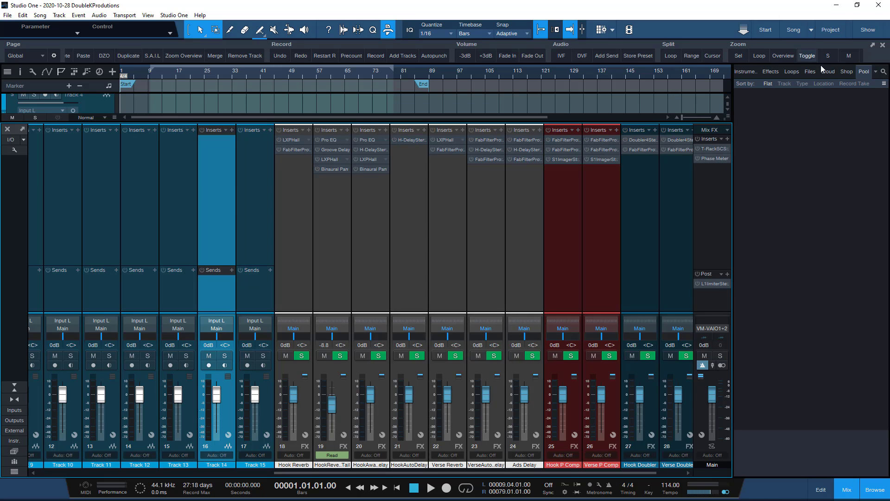
- Look through the favorite effects in the browser, down past the T-RackS plug-ins to Waves Tune Real-Time
left_click(843, 73)
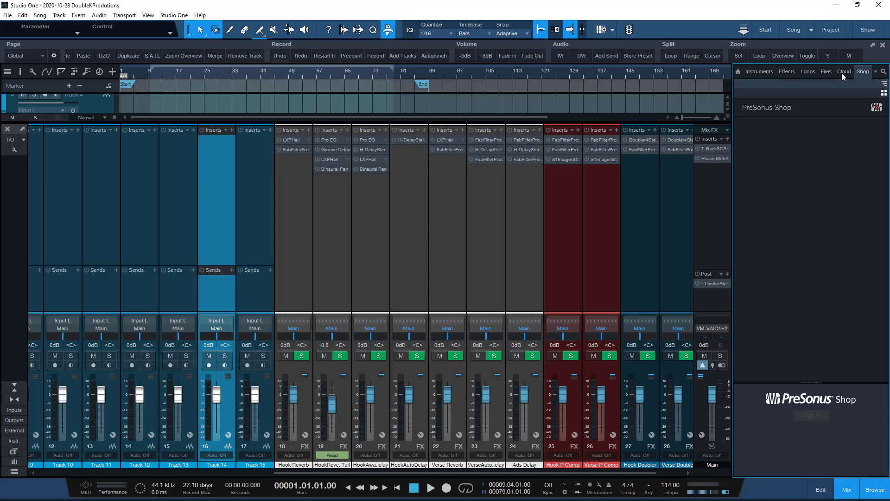
left_click(793, 73)
scroll(830, 315, "down", 5)
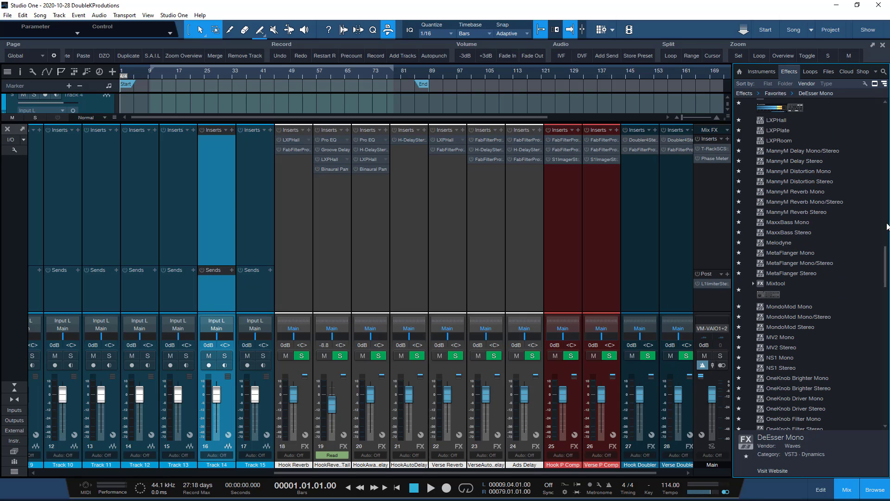
scroll(885, 271, "down", 7)
scroll(811, 264, "down", 20)
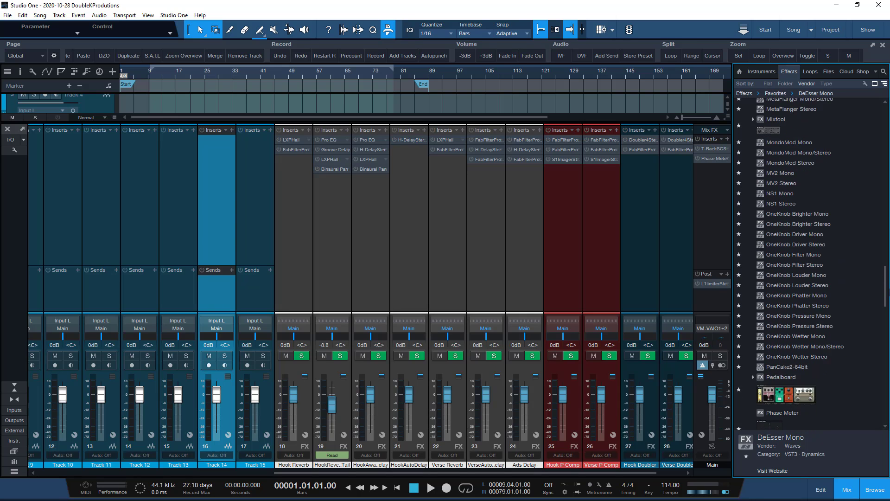
scroll(885, 345, "up", 1)
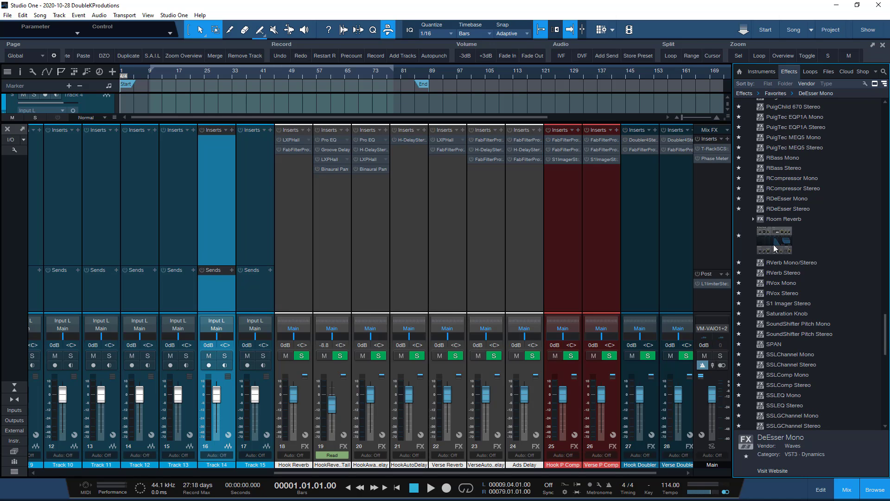
left_click_drag(885, 346, 884, 378)
- Select the Hook Reverb channel in the mixer
left_click(302, 143)
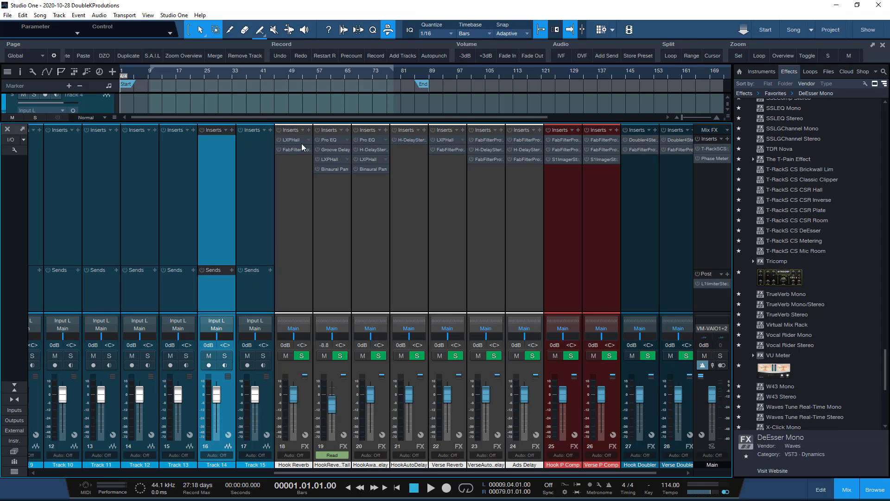
left_click(301, 141)
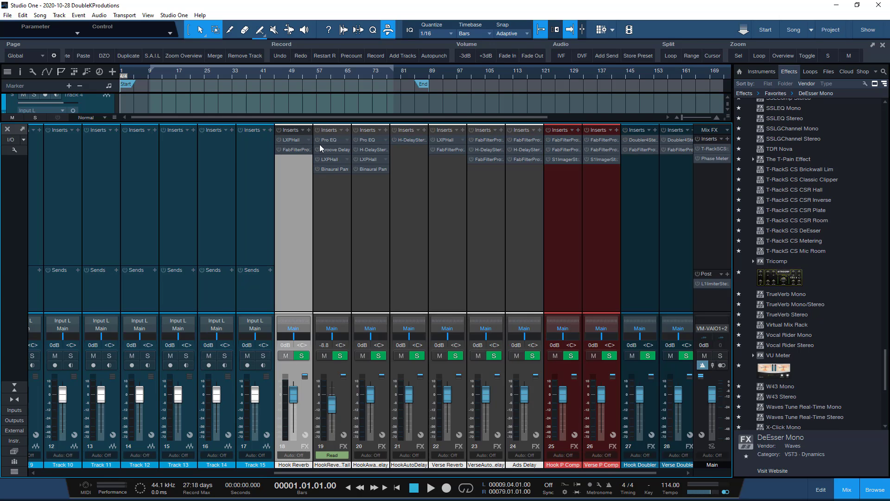
- Inspect the LXPHall insert on Hook Reverb, close its window and select the neighbouring Hook Reverb Tail channel
left_click(296, 141)
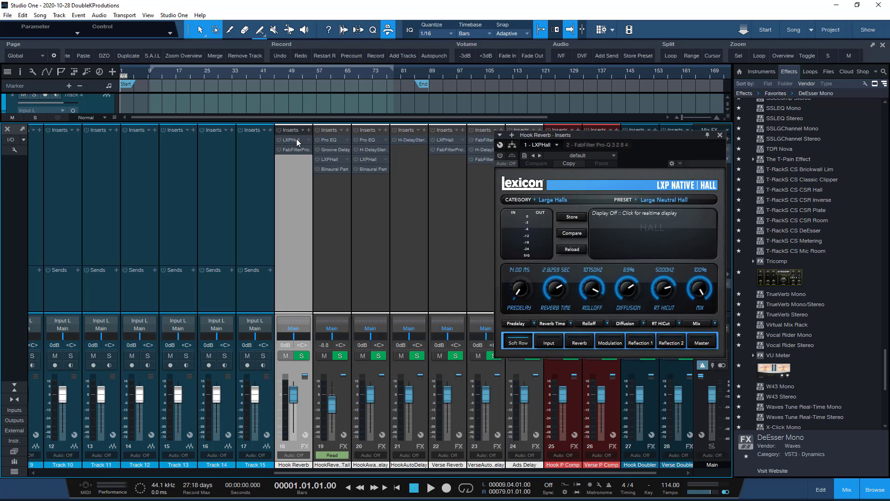
left_click(296, 138)
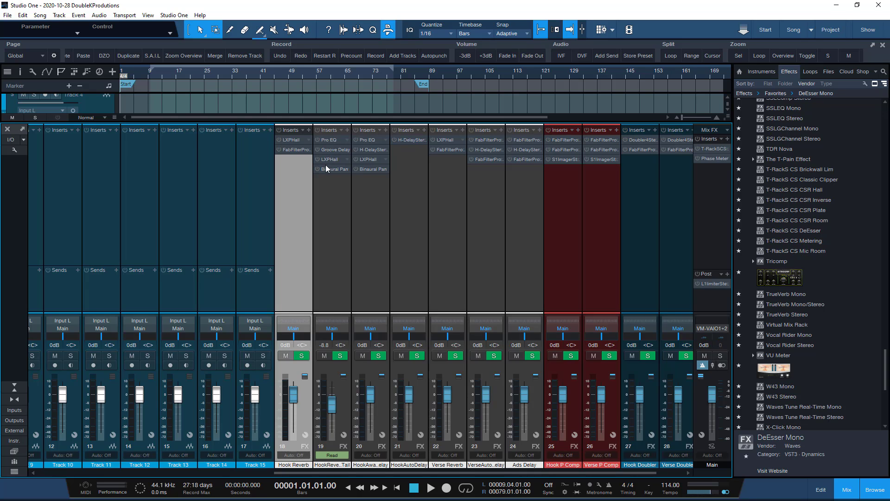
left_click(329, 202)
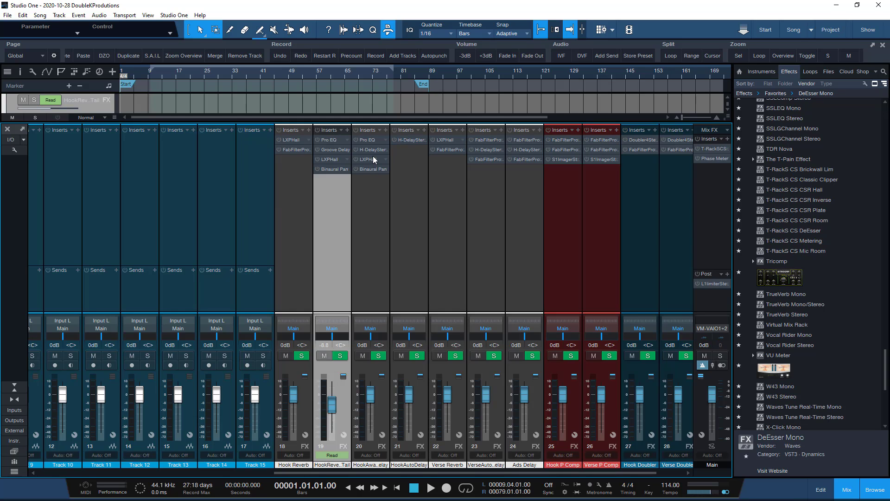
- Select the Hook Away Delay channel and inspect its H-Delay Stereo insert, closing the plug-in window again
left_click(377, 216)
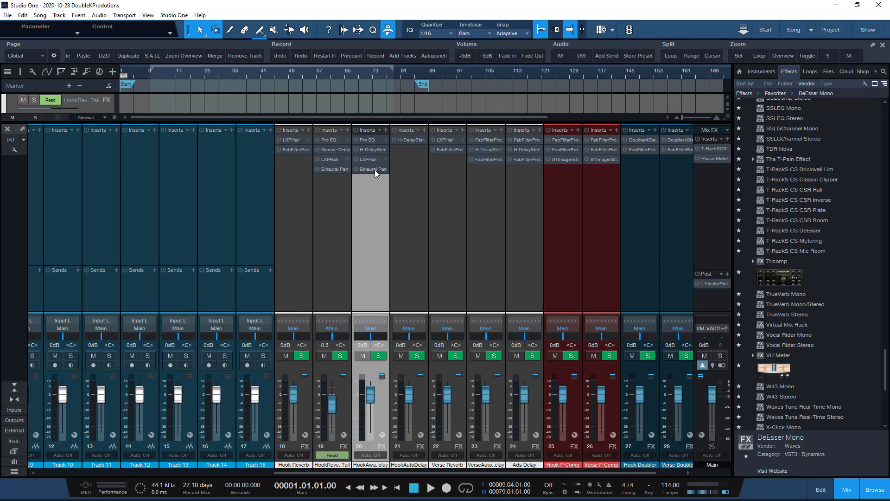
left_click(366, 150)
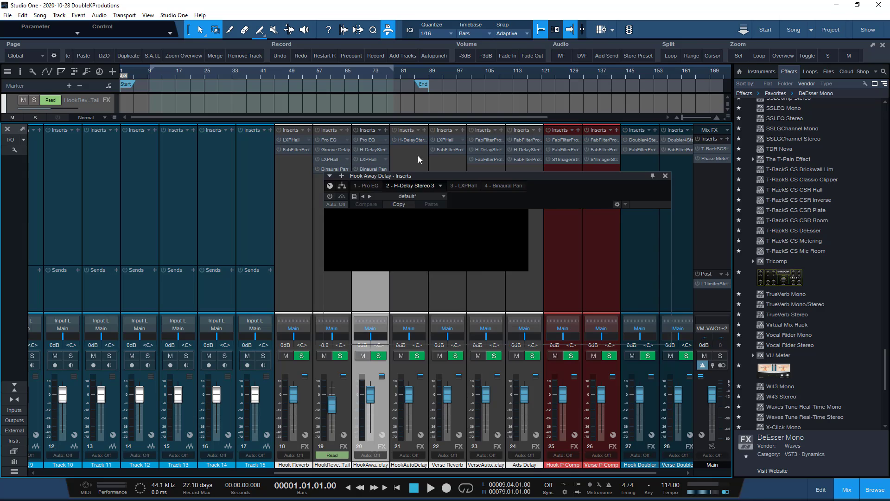
left_click(665, 176)
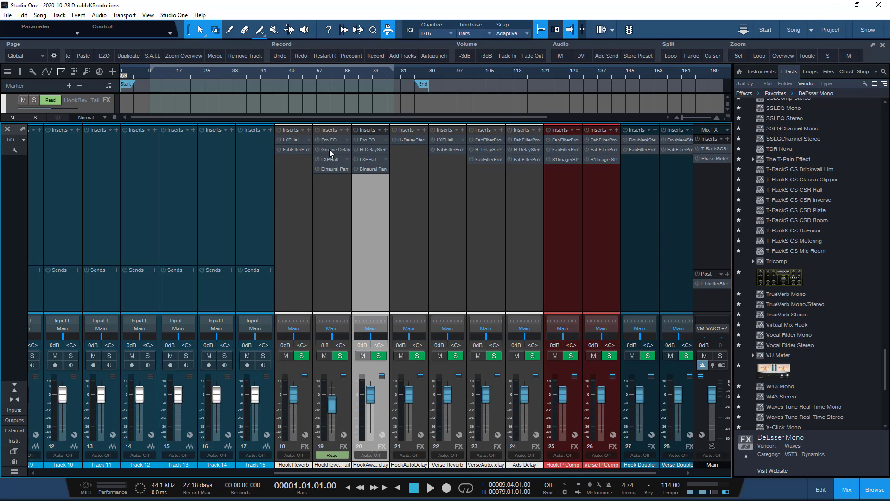
- Go through the Hook Auto Delay, Verse Reverb, Verse Auto Delay and Ads Delay channels, on to the last FX channel, Wide Vocals
left_click(409, 165)
left_click(445, 178)
left_click(494, 199)
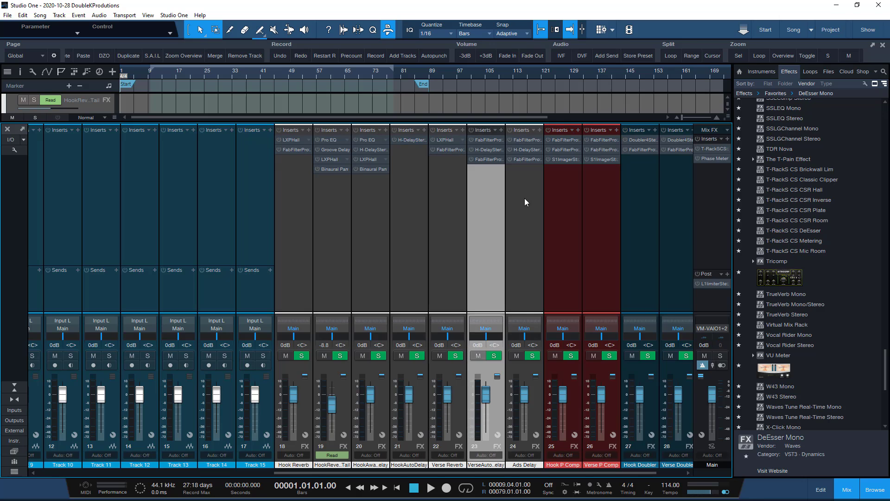
left_click(526, 201)
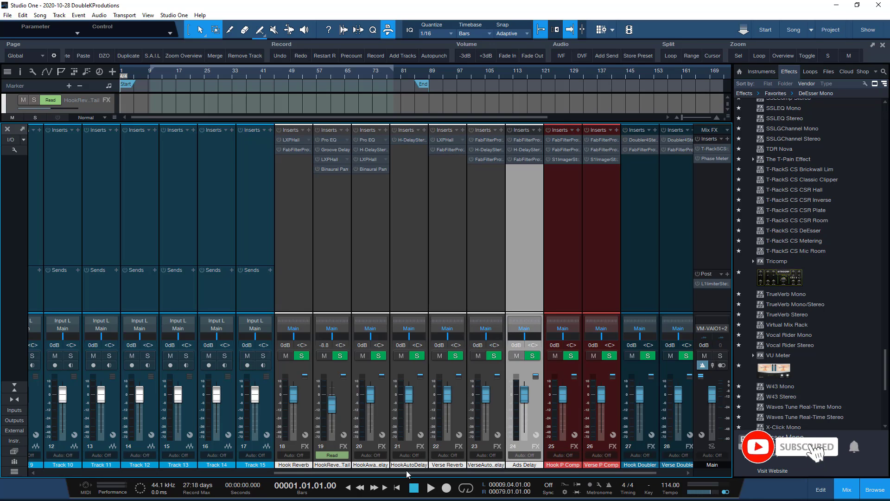
scroll(408, 473, "right", 1)
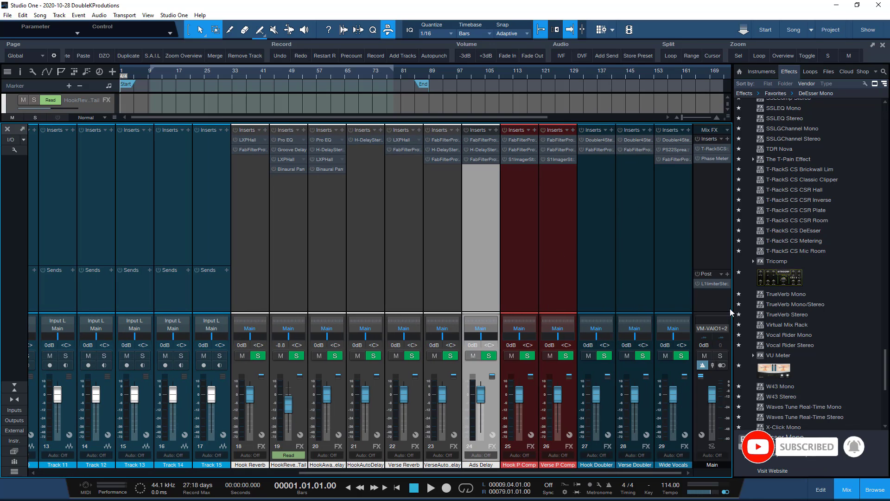
- Return to the first mixer channels and briefly record-arm Track 1, disarming it again
left_click_drag(432, 473, 159, 465)
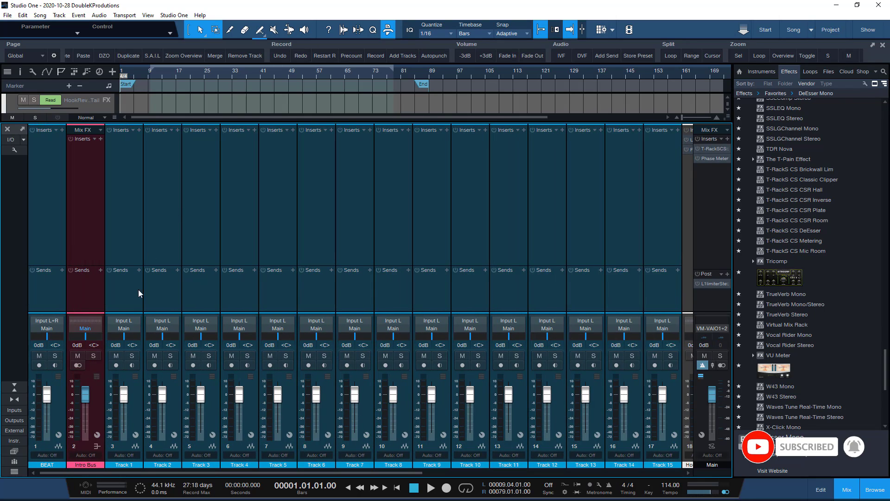
left_click(114, 365)
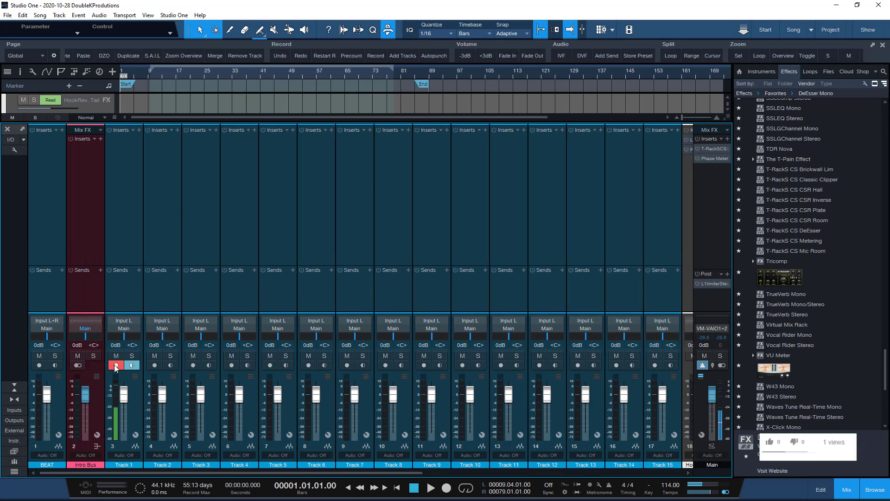
left_click(114, 364)
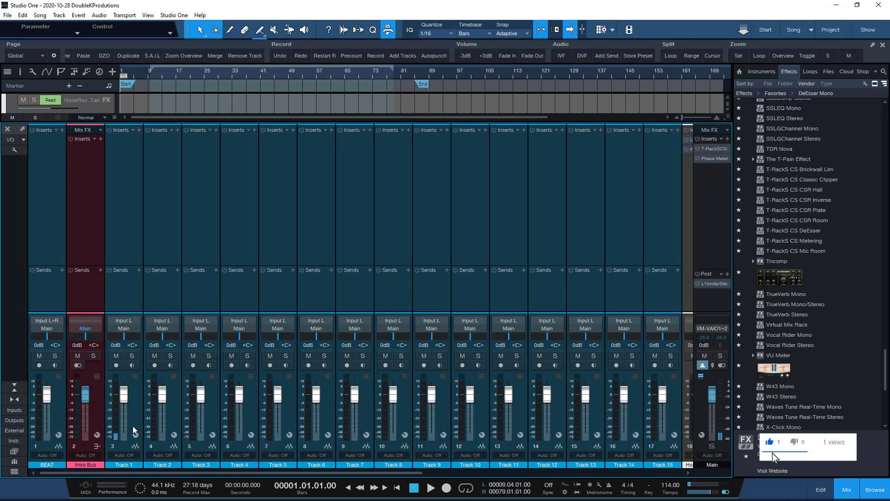
- Point out the Intro Bus, select the BEAT channel and hide the mixer to show the full track list
left_click(100, 176)
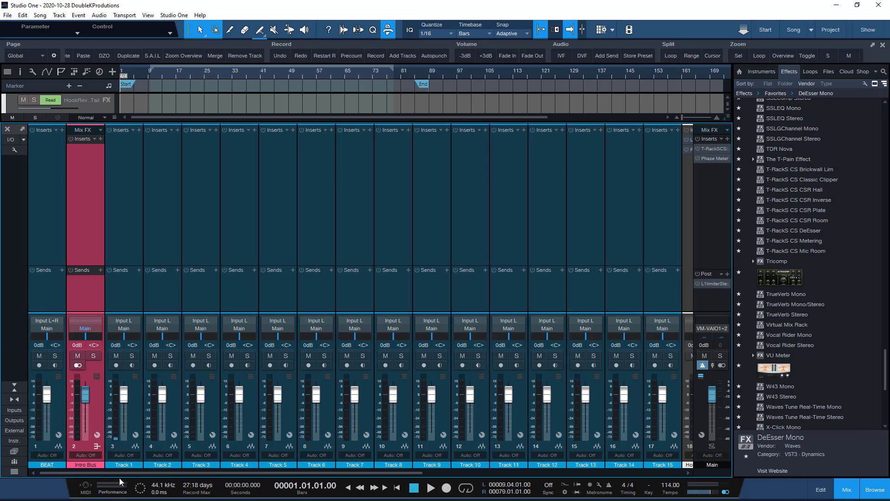
left_click(45, 204)
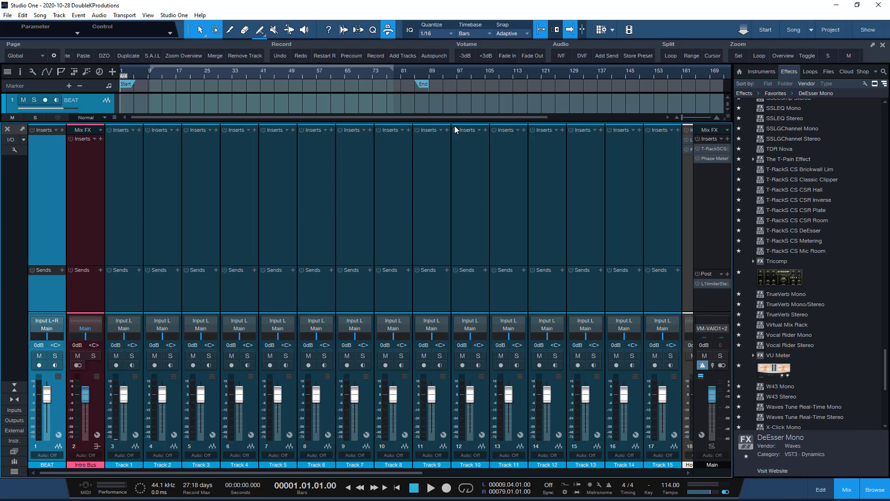
left_click(853, 490)
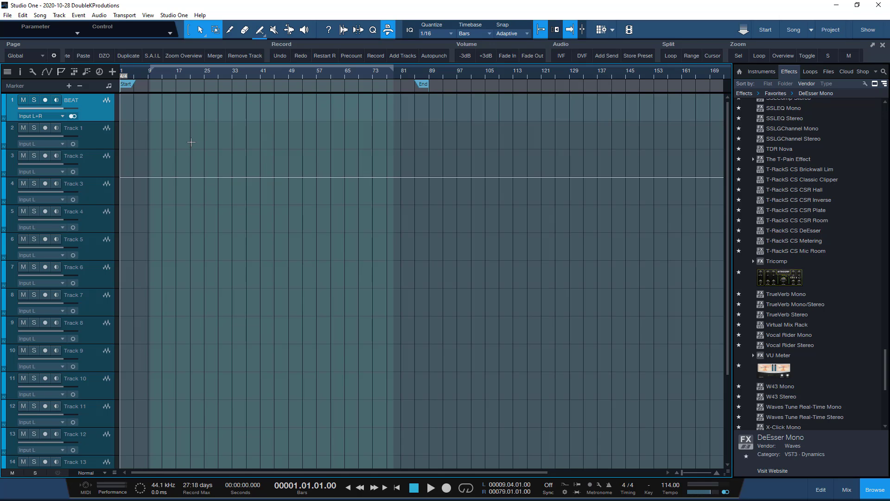